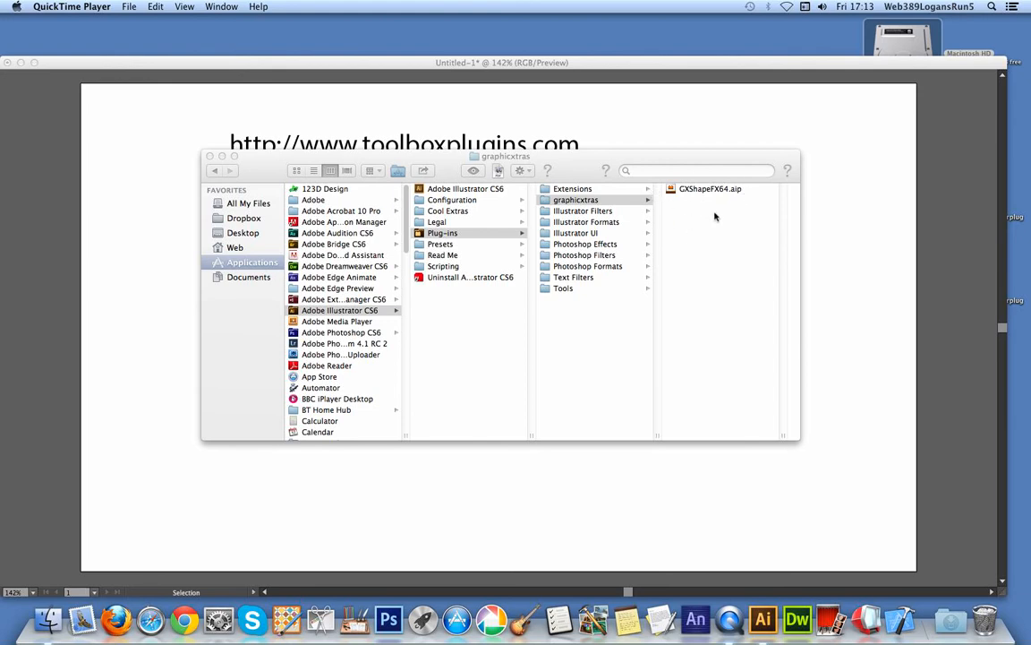
Switch to Illustrator's untitled document, shift the Tools panel slightly, and select the ShapeFX Tool.
left_click(499, 66)
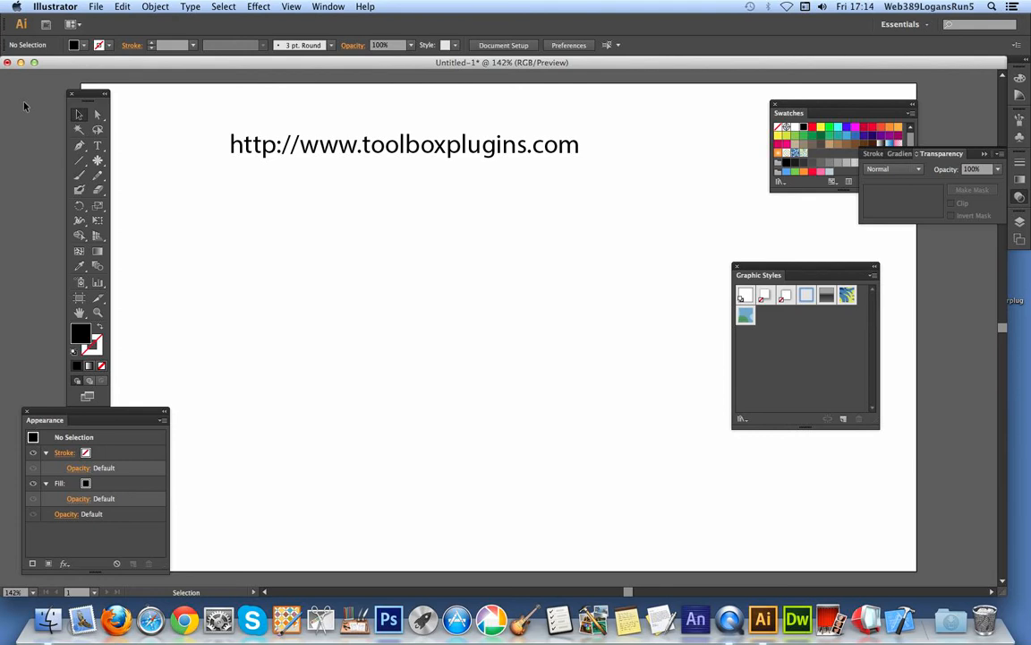
left_click_drag(93, 93, 107, 83)
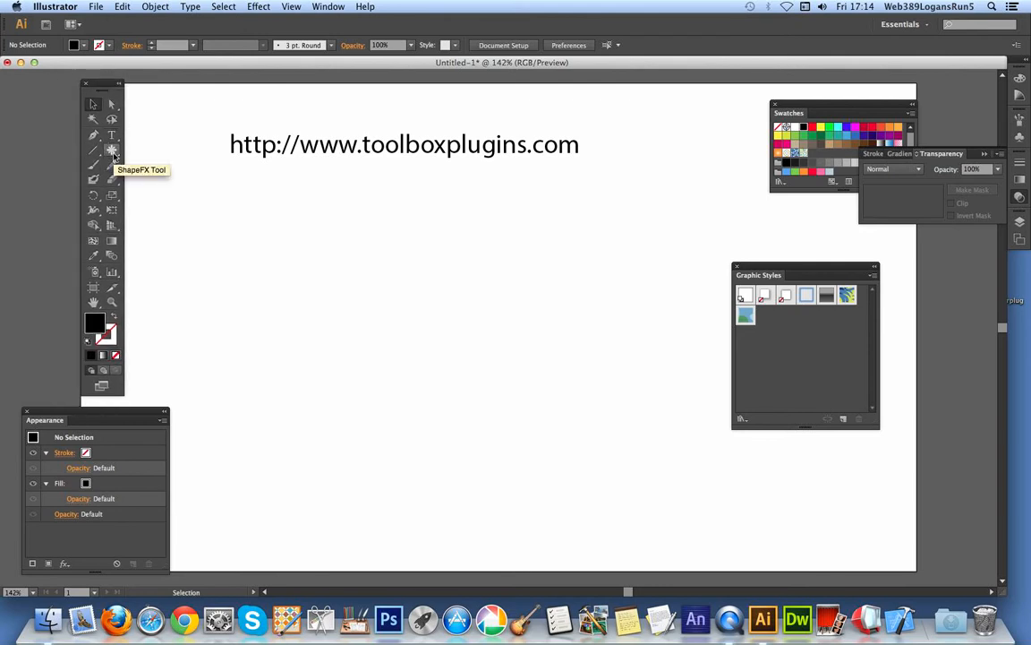
left_click(111, 150)
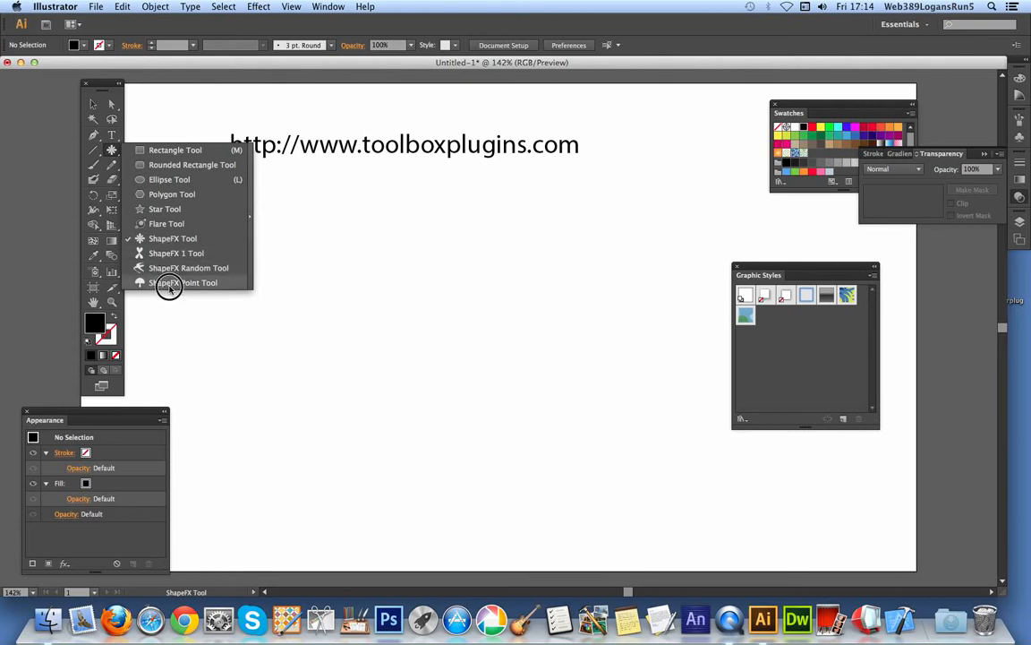
left_click(173, 240)
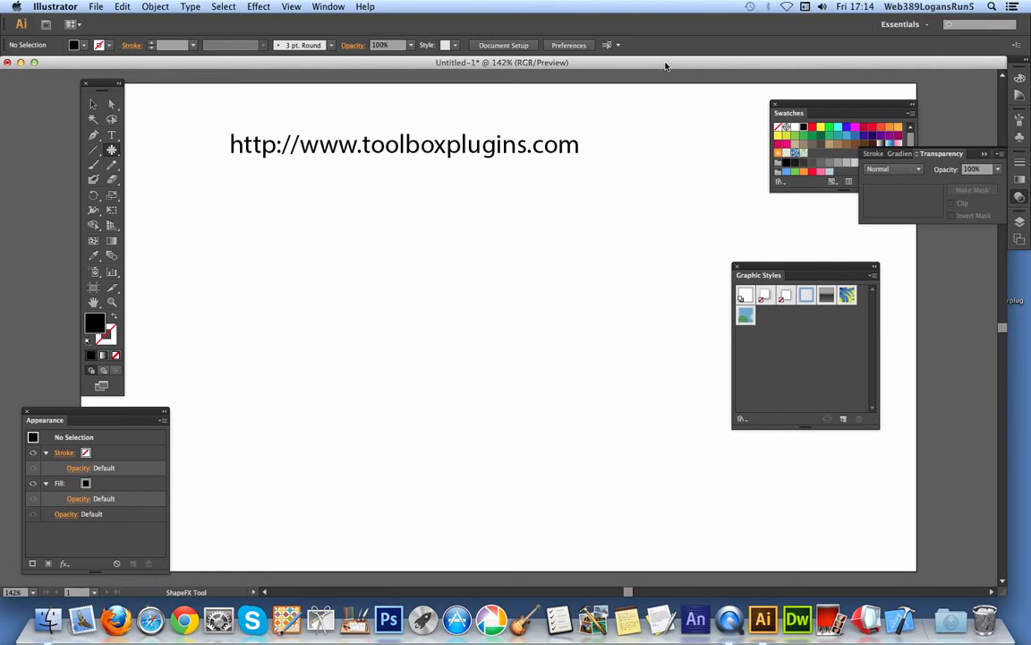
Set the fill to red and draw a large four-petal ShapeFX flower with a smaller one about 177 px wide overlapping its upper petal.
left_click(864, 131)
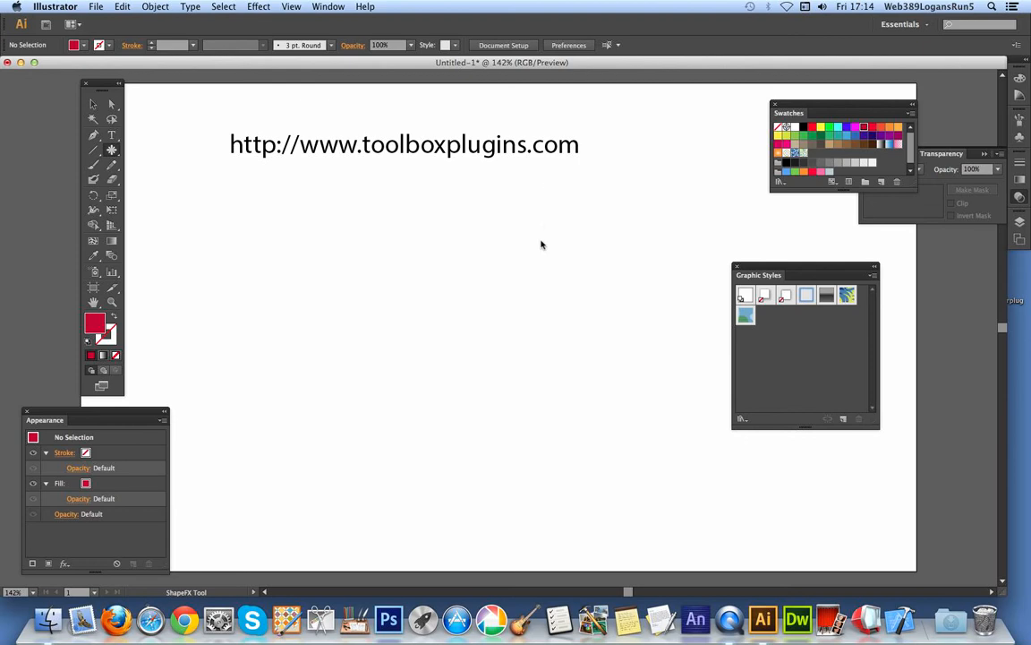
left_click_drag(345, 263, 349, 299)
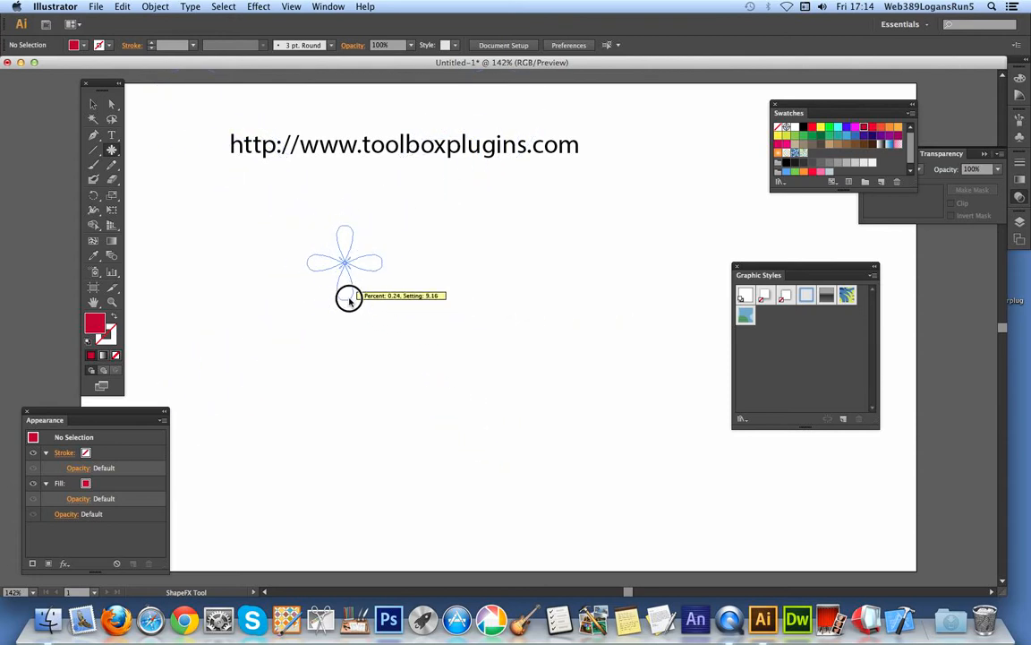
left_click_drag(284, 295, 344, 395)
left_click_drag(320, 170, 346, 254)
Move the smaller flower to the right of the large one and fill it with dark green.
left_click(93, 103)
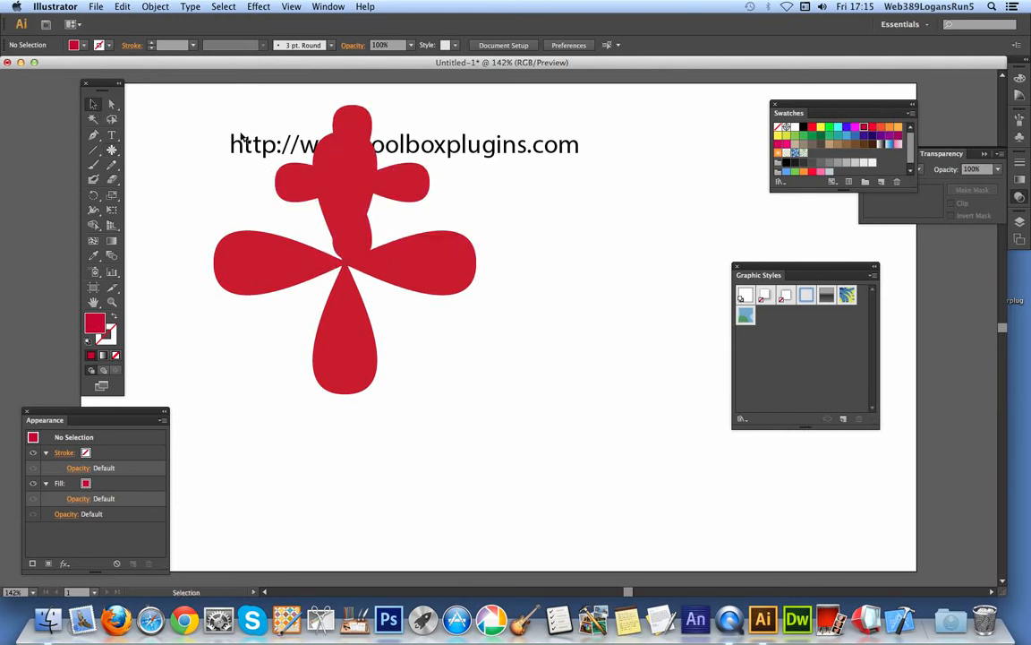
left_click_drag(362, 139, 577, 244)
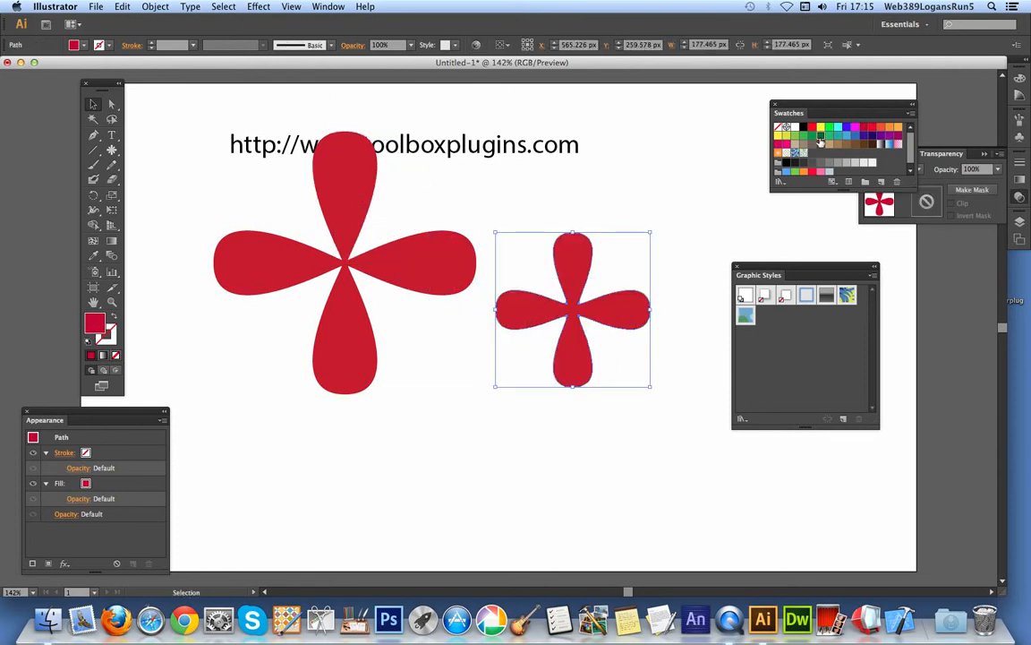
left_click(819, 139)
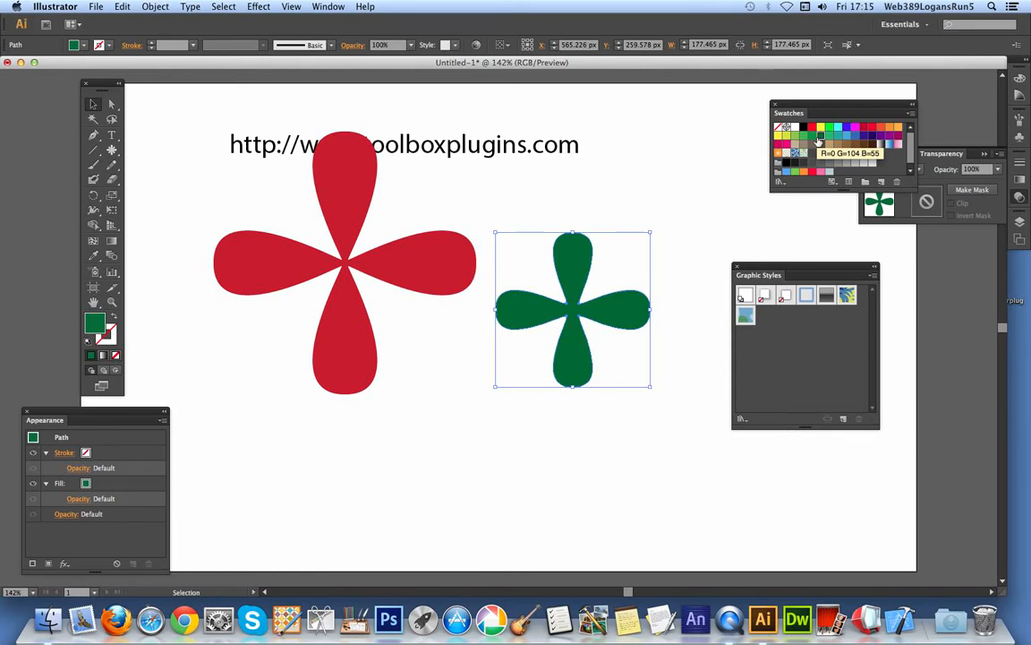
Scatter small green eight-petal flowers and three X-shaped ones over and around the large red flower with the ShapeFX Tool.
left_click(112, 149)
left_click_drag(206, 215, 225, 241)
left_click_drag(263, 198, 280, 222)
mouse_move(234, 270)
left_mouse_down()
mouse_move(252, 297)
mouse_move(284, 270)
mouse_move(313, 279)
mouse_move(308, 295)
mouse_move(327, 317)
mouse_move(370, 311)
mouse_move(400, 330)
left_mouse_up()
left_click_drag(313, 361, 337, 388)
left_click_drag(240, 383, 265, 410)
left_click_drag(320, 429, 341, 452)
left_click_drag(388, 426, 347, 428)
left_click_drag(432, 358, 388, 369)
left_click_drag(464, 238, 423, 243)
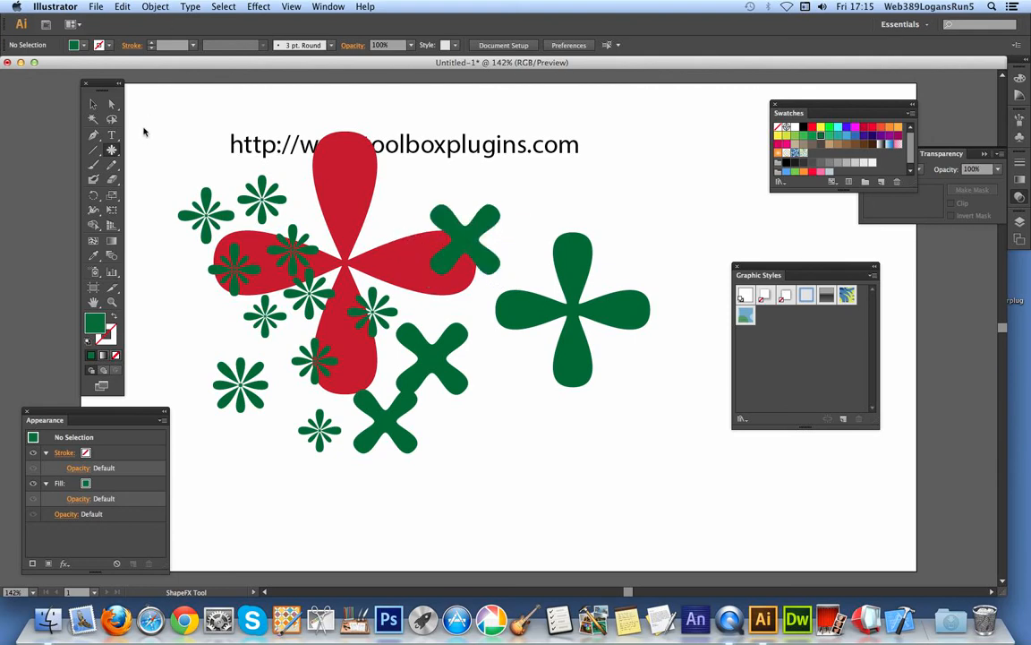
Give the separate green four-petal flower a 10 pt stroke with Width Profile 1.
left_click(92, 102)
left_click(580, 270)
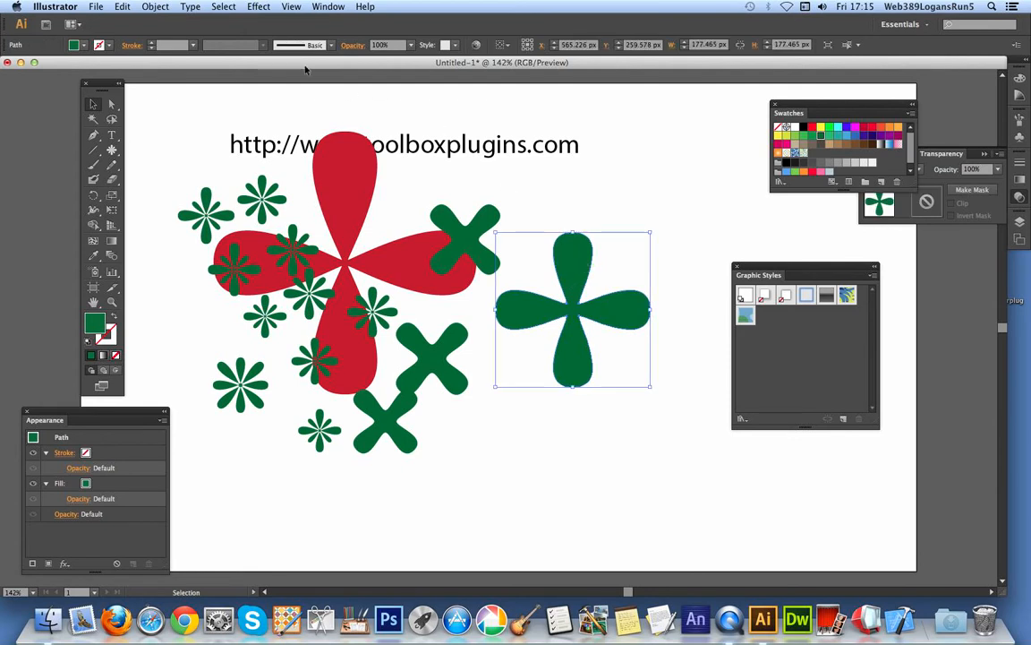
left_click(193, 45)
left_click(208, 219)
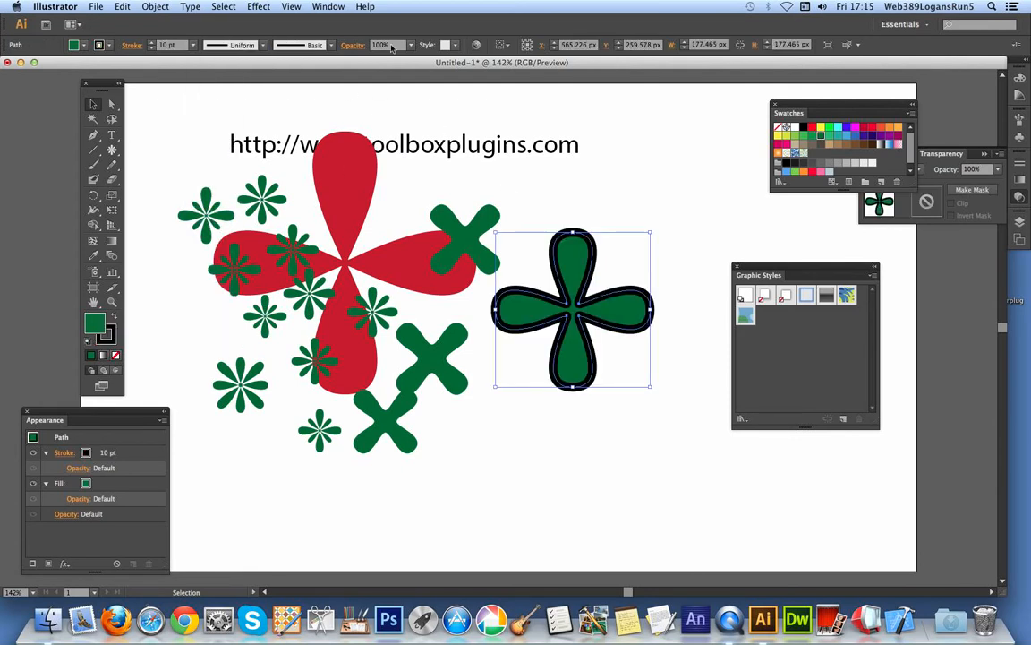
left_click(265, 46)
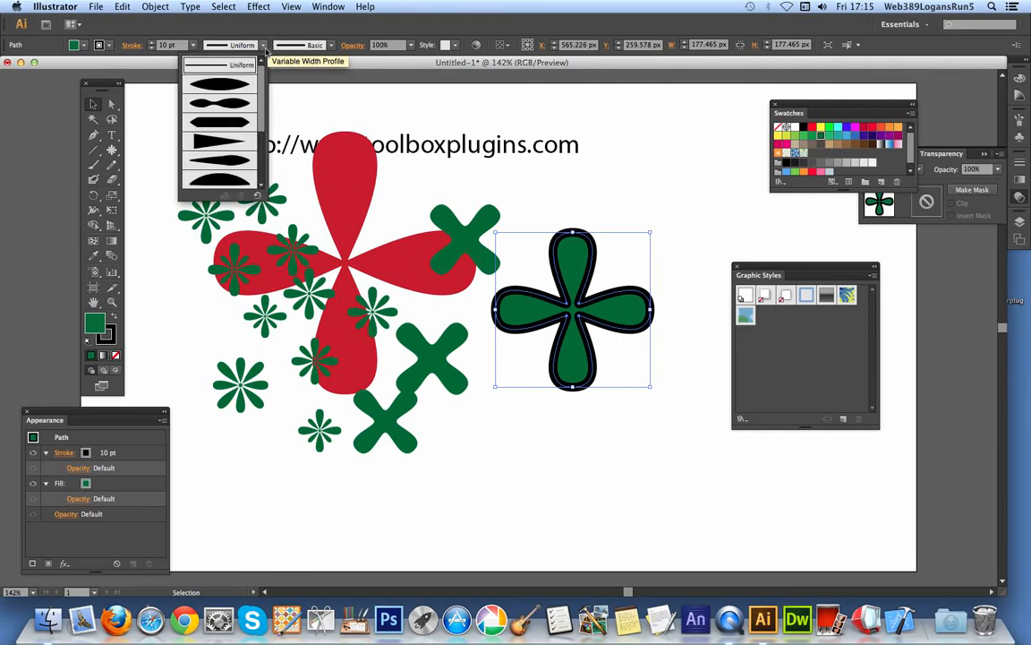
left_click(223, 76)
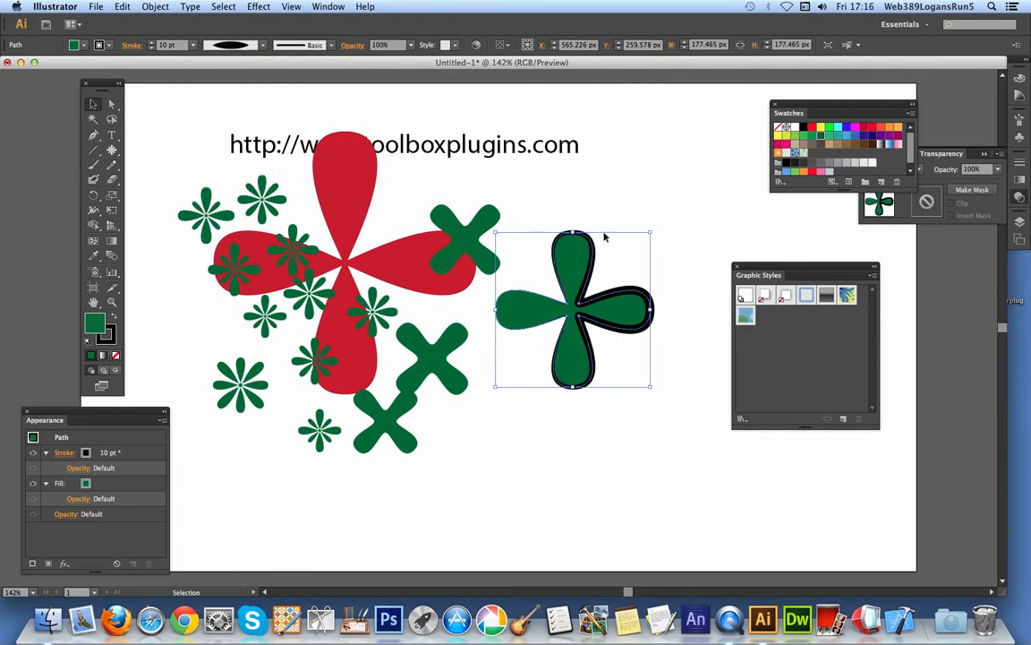
Move the outlined green flower slightly up and right, try the Blue Neon graphic style, and apply the Jive_GS style.
left_click_drag(572, 268, 590, 190)
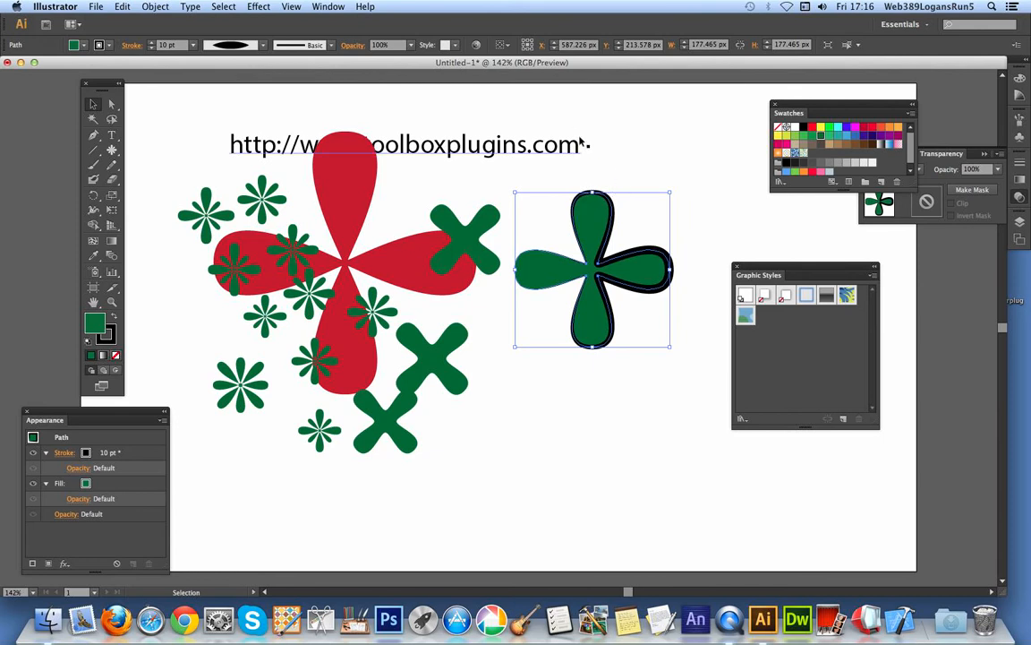
left_click(806, 296)
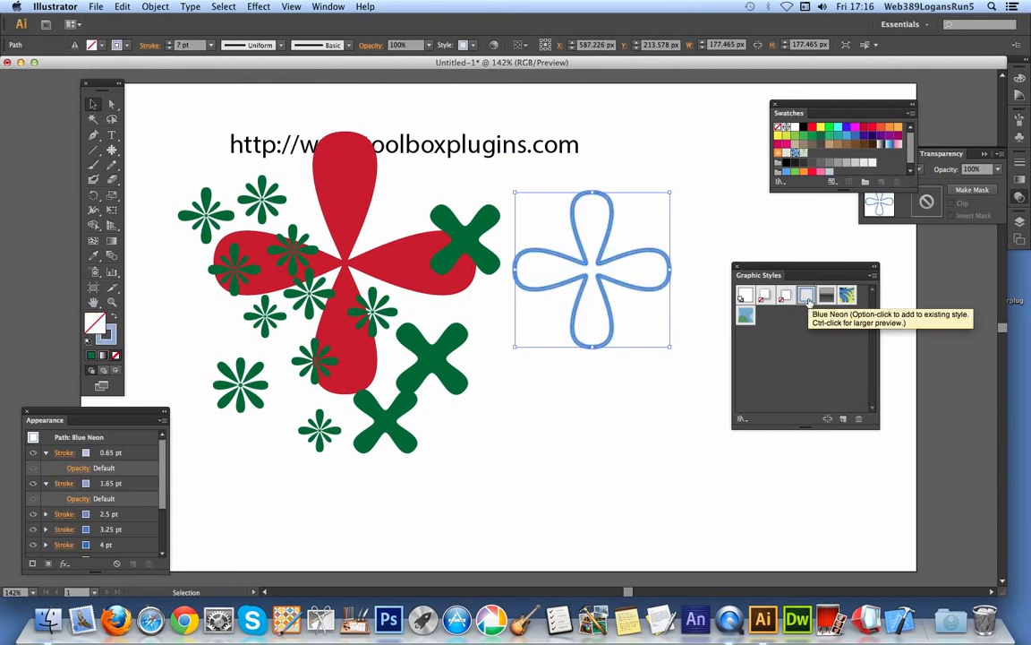
left_click(826, 296)
left_click(846, 295)
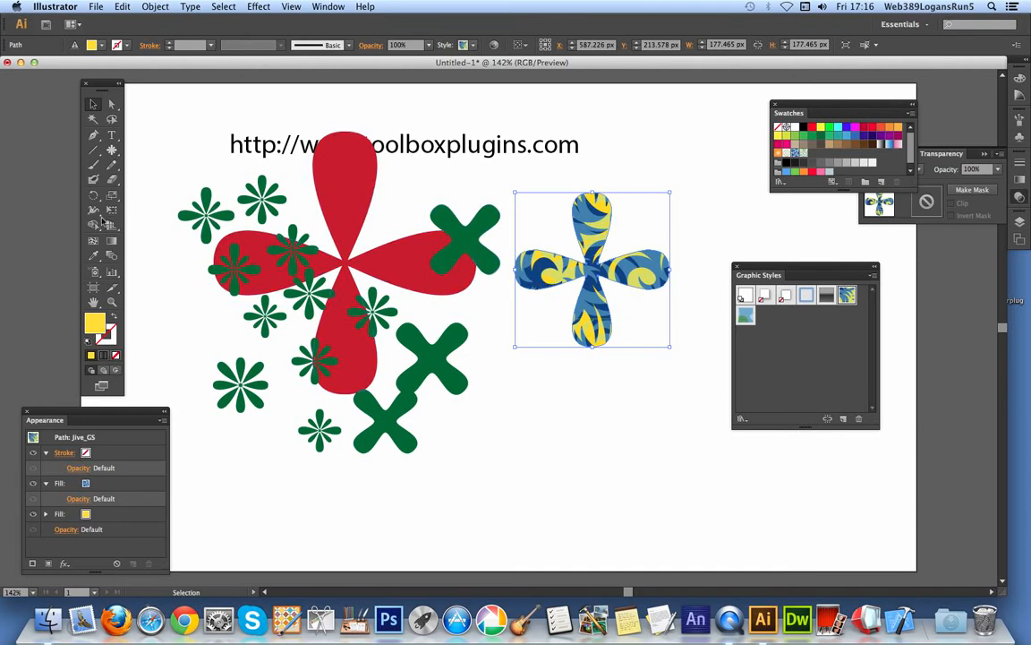
Draw a yellow X-shaped flower and several overlapping yellow ShapeFX shapes in the lower middle of the artboard.
left_click(113, 152)
left_click_drag(486, 374, 465, 408)
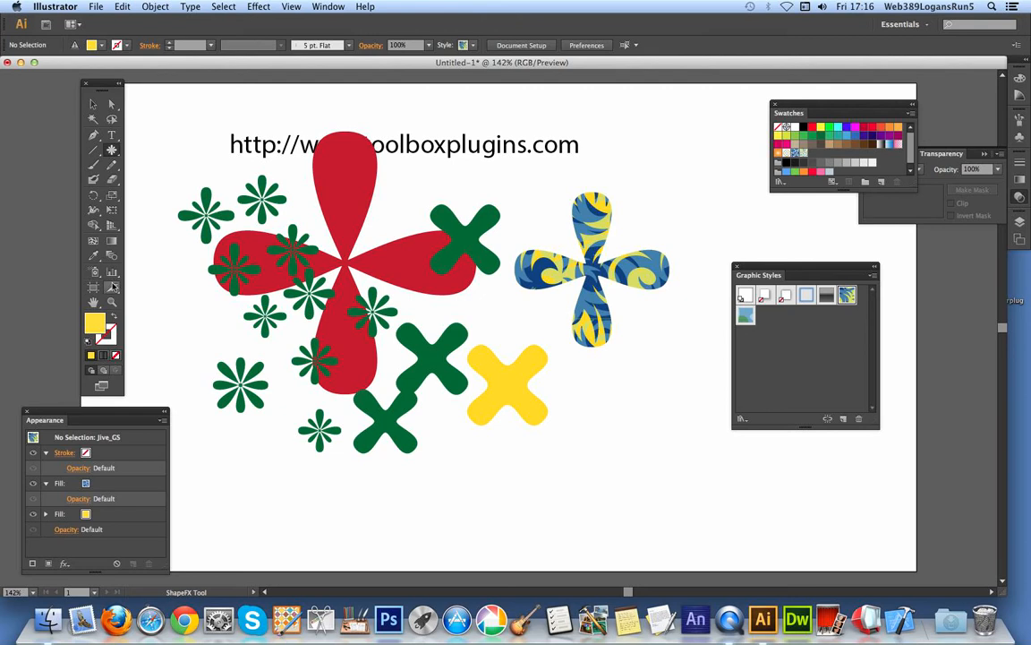
left_click_drag(421, 459, 415, 537)
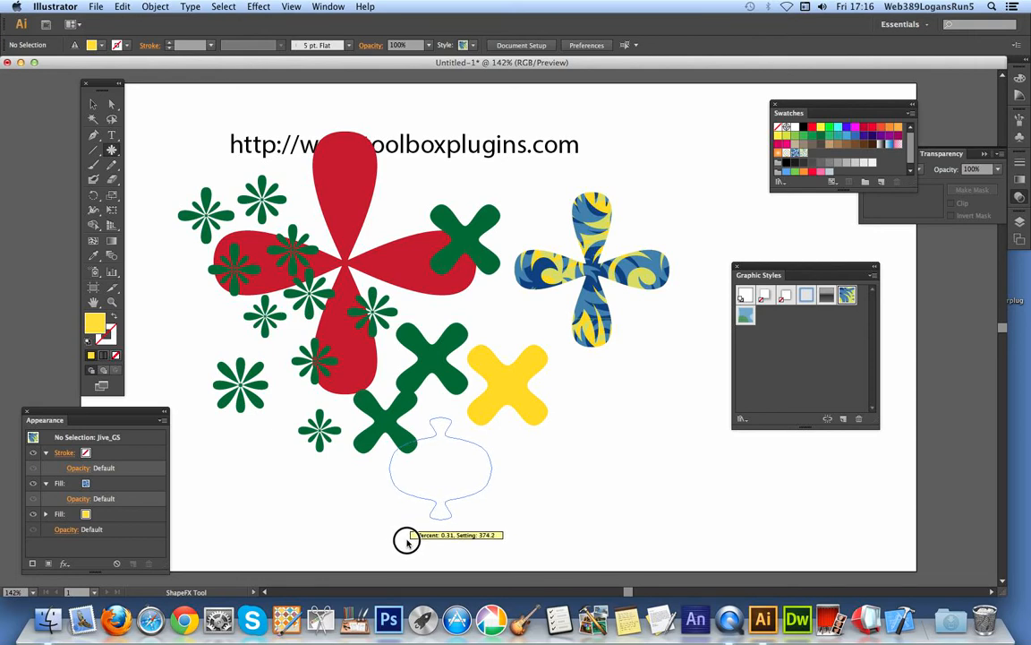
left_click_drag(408, 541, 360, 495)
left_click_drag(454, 470, 414, 510)
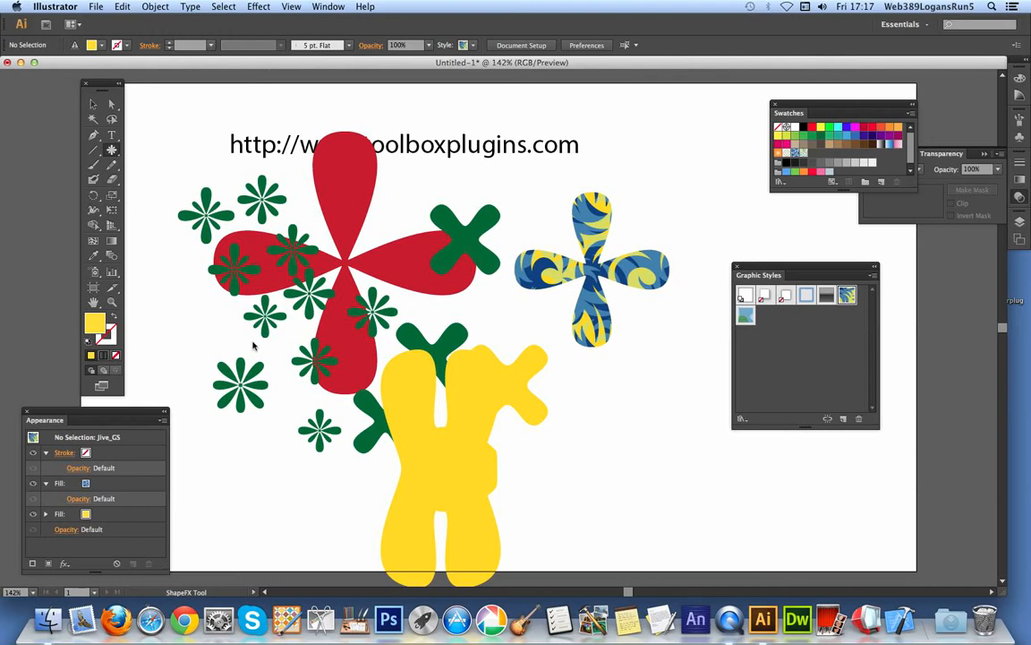
left_click_drag(414, 394, 377, 402)
Move the large red flower slightly down and left, and add the small green flower beside its upper petal to the selection.
left_click(94, 104)
left_click_drag(358, 190, 340, 209)
left_click(259, 190, "shift")
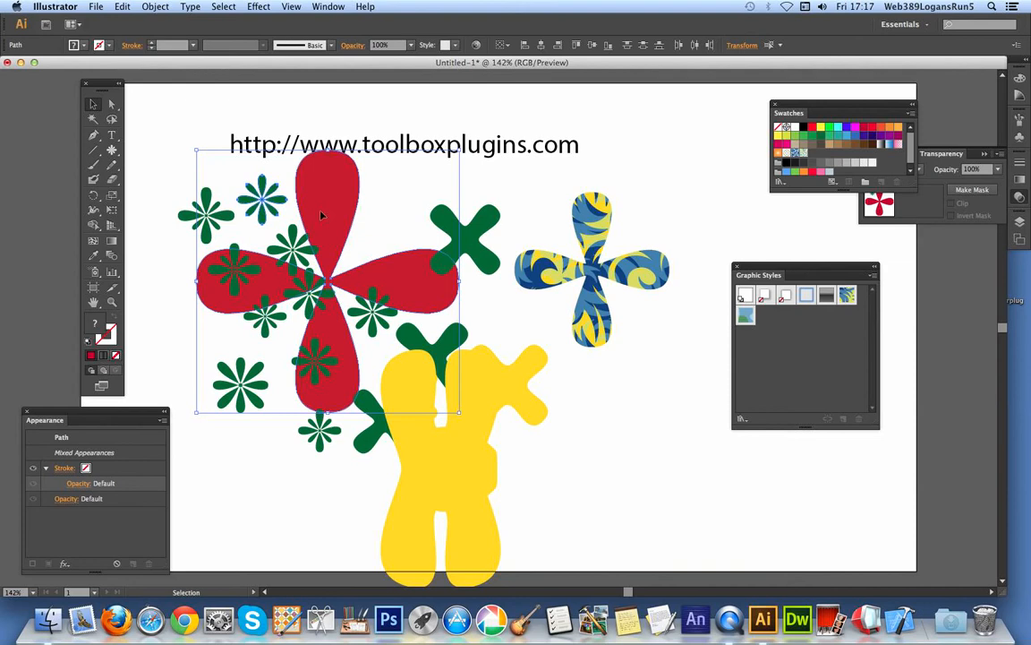
Draw a large red ShapeFX shape about 270 by 423 px over the flowers, reposition it, and delete it.
left_click(112, 151)
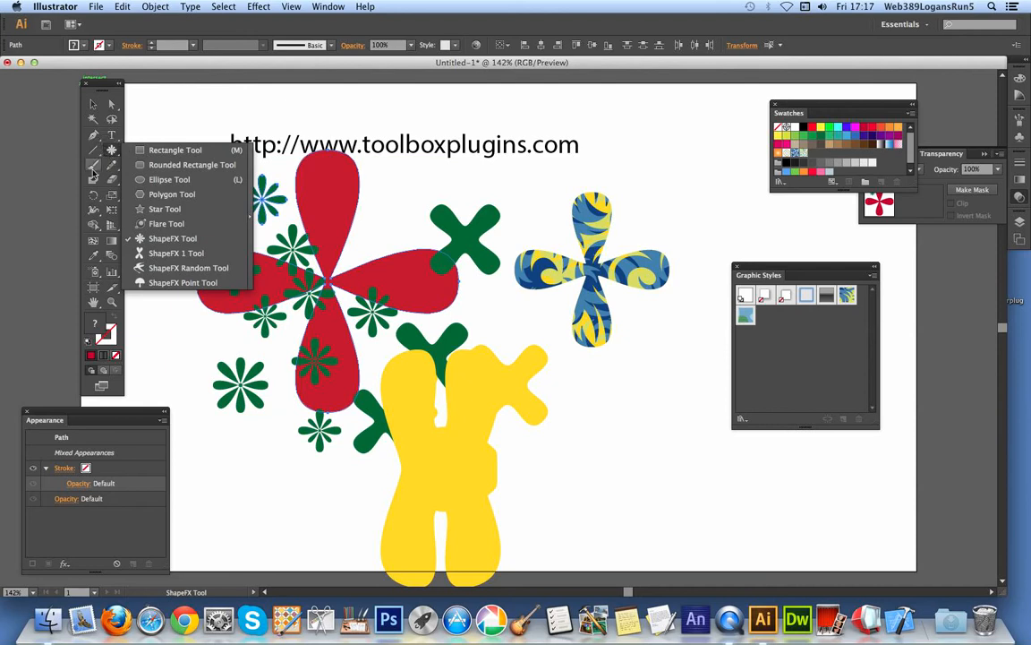
left_click(170, 238)
left_click_drag(158, 244, 238, 349)
left_click(93, 103)
left_click_drag(176, 152, 290, 279)
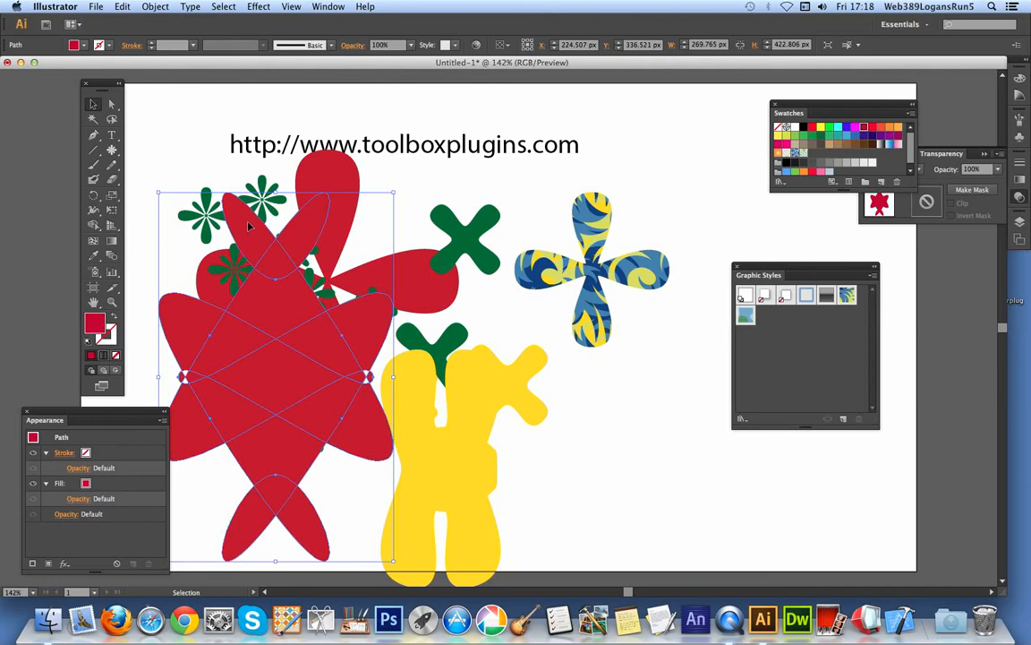
key("Delete")
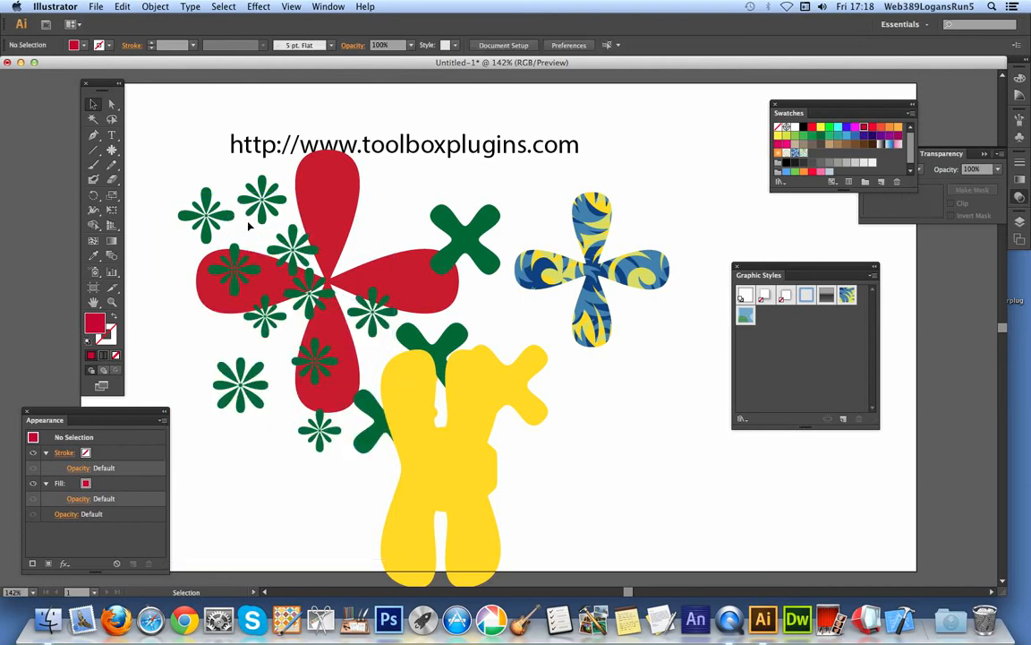
Activate the ShapeFX 1 Tool and delete all artwork from the artboard.
left_click_drag(112, 149, 170, 253)
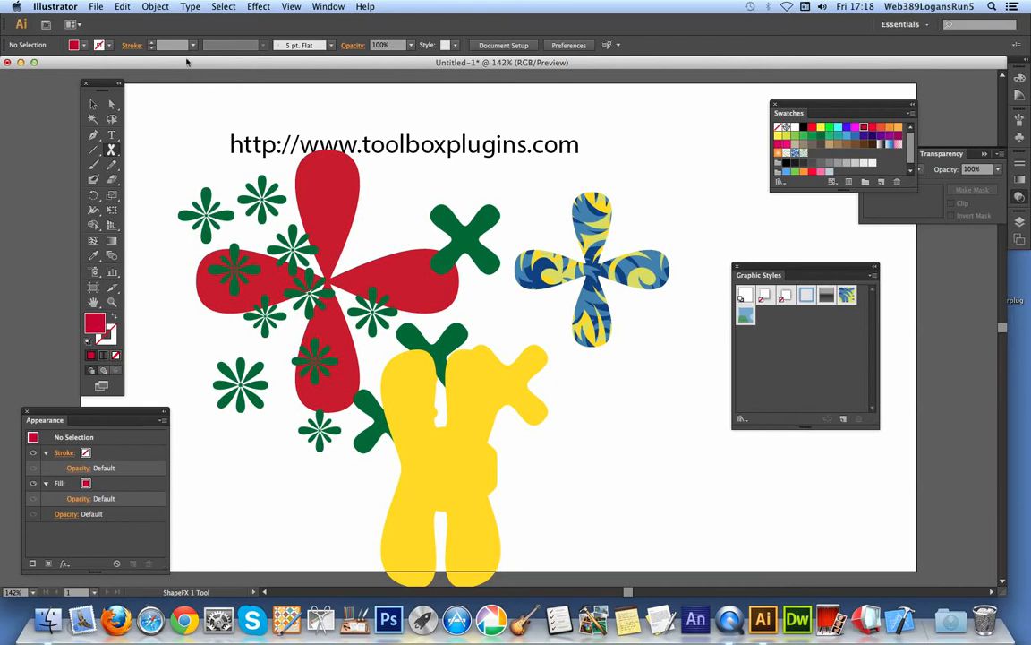
left_click(223, 6)
left_click(224, 22)
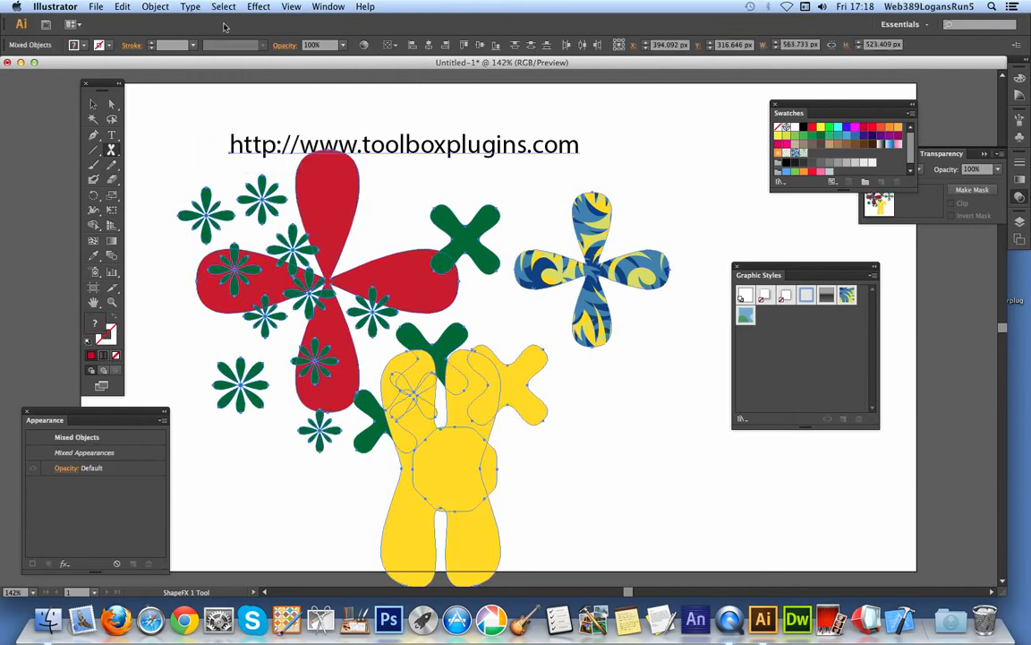
key("Delete")
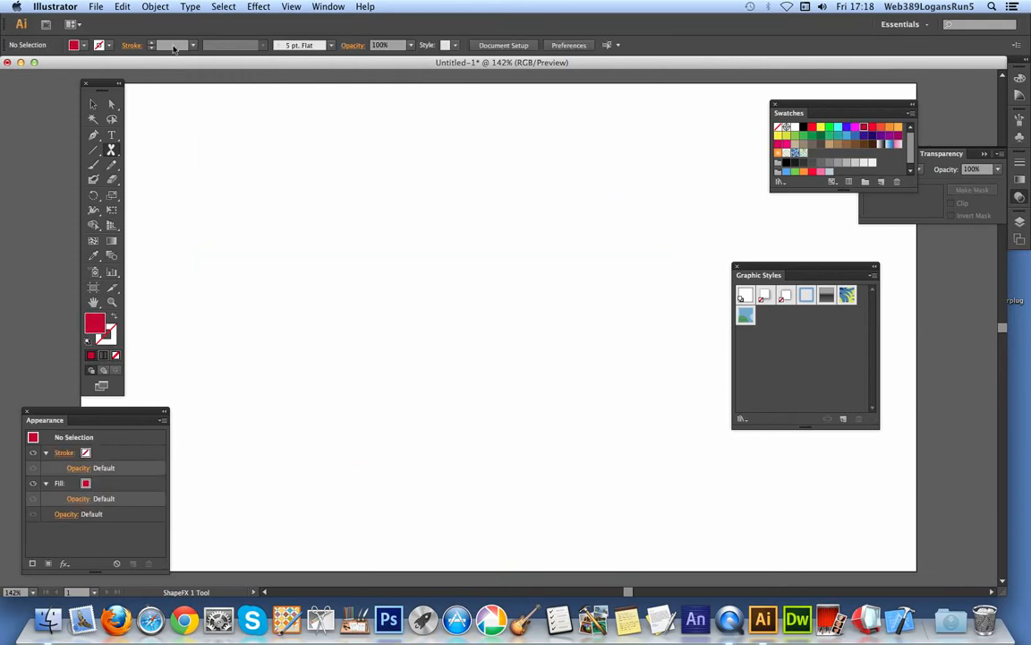
Draw a red distorted four-petal shape about 244 px wide with the ShapeFX 1 Tool and move it up and left.
left_click_drag(365, 284, 477, 417)
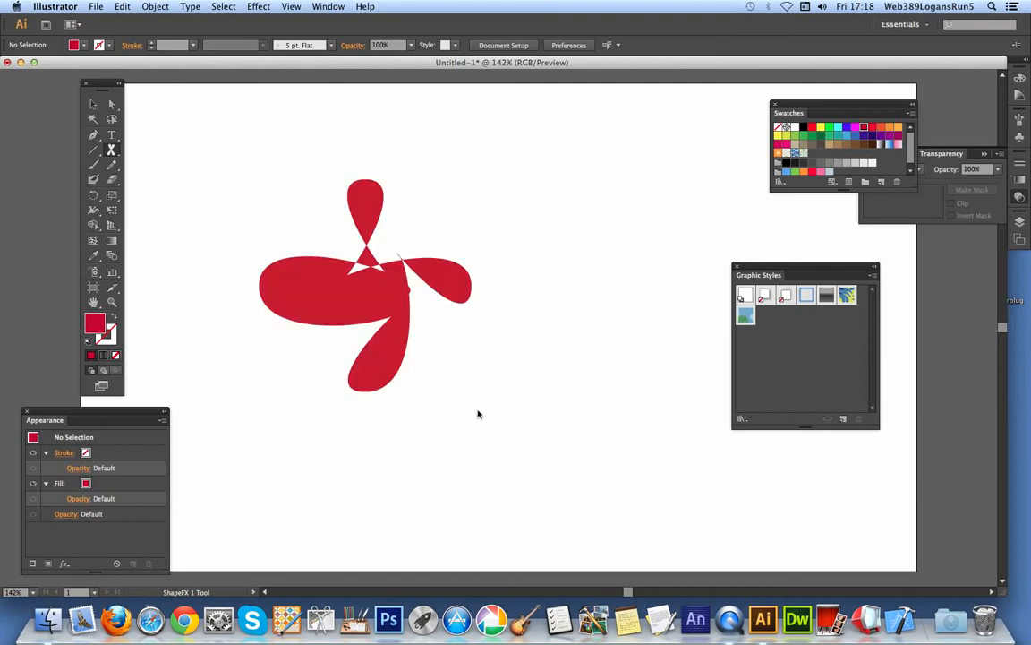
left_click(93, 104)
left_click_drag(374, 217, 329, 168)
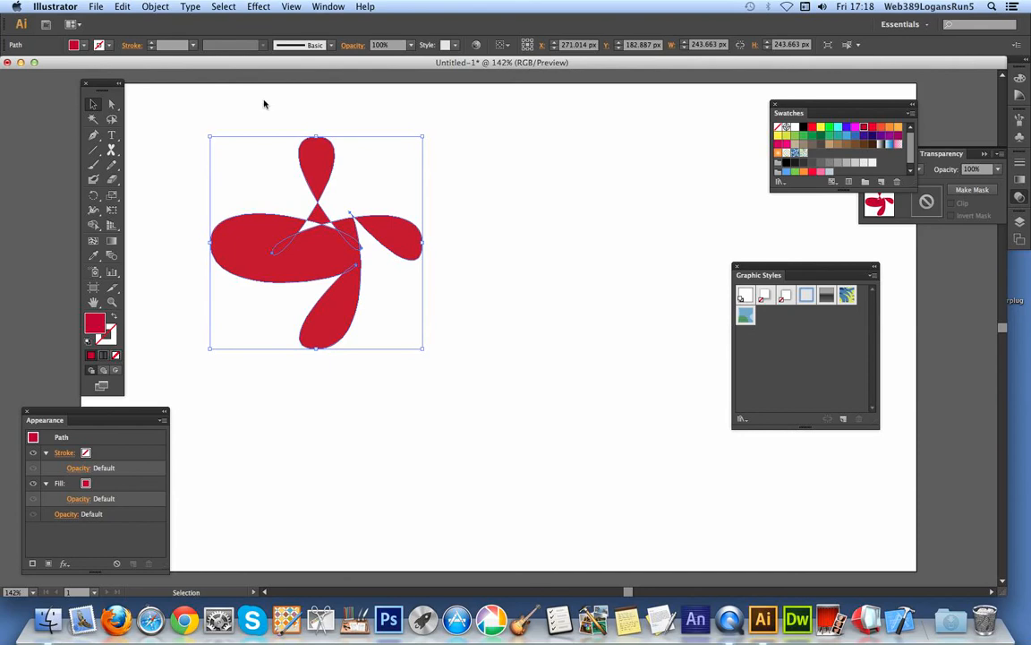
Give the distorted flower shape a black 1 pt stroke and set its fill to none.
left_click(101, 45)
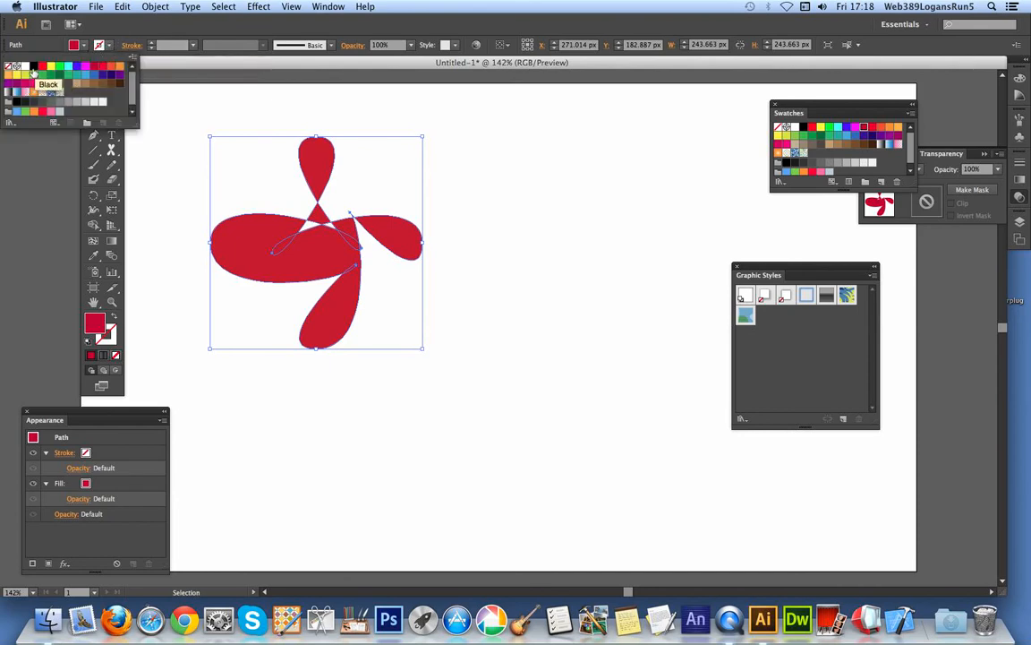
left_click(33, 67)
left_click(75, 45)
left_click(75, 45)
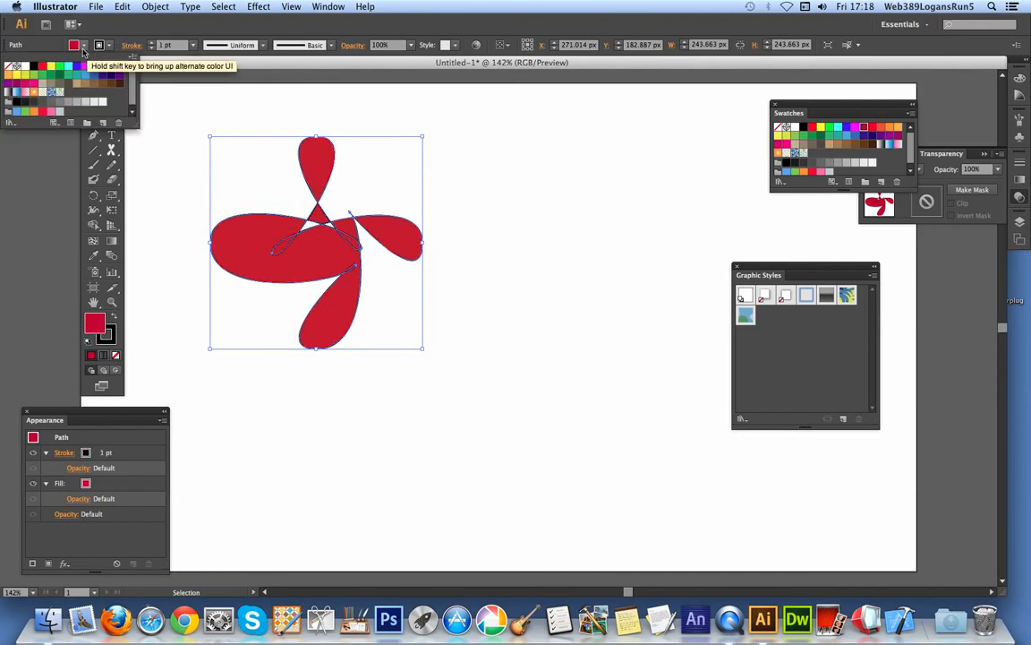
left_click(11, 69)
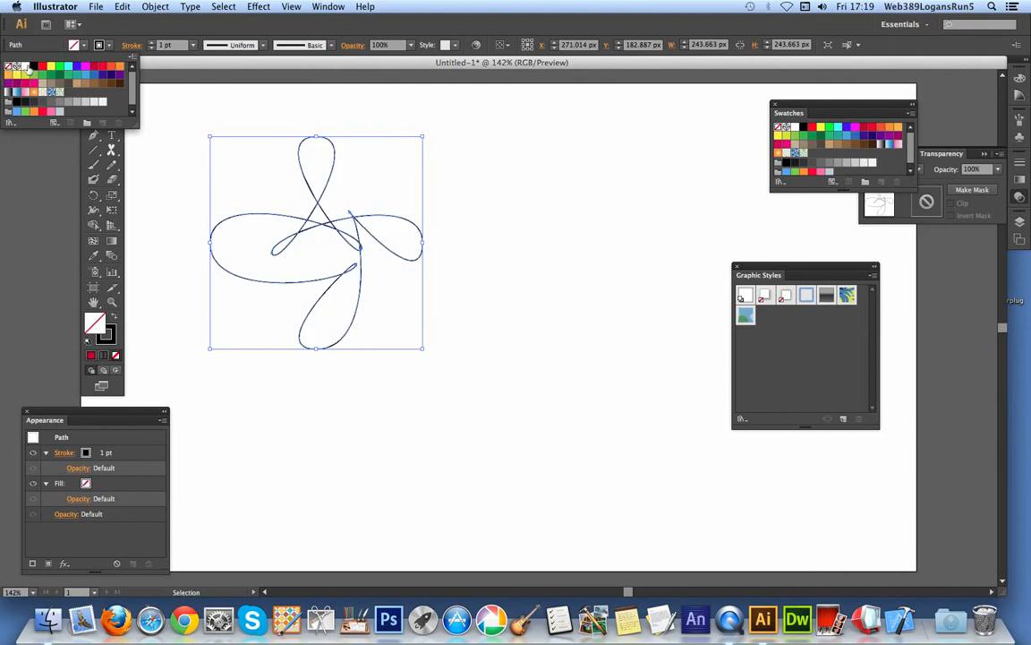
Enlarge the outlined shape to about 403 by 387 px and deselect it.
left_click(419, 346)
left_click_drag(421, 347, 560, 474)
left_click(601, 390)
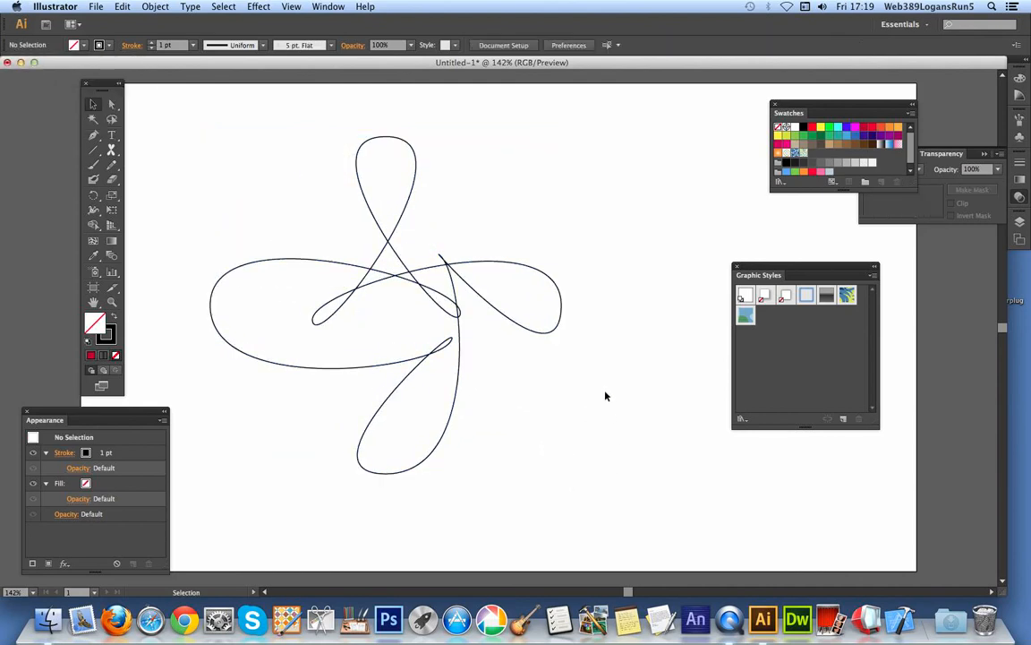
Apply the elliptical variable width profile and a 9 pt stroke weight to the outlined four-petal shape, and deselect it.
left_click(438, 292)
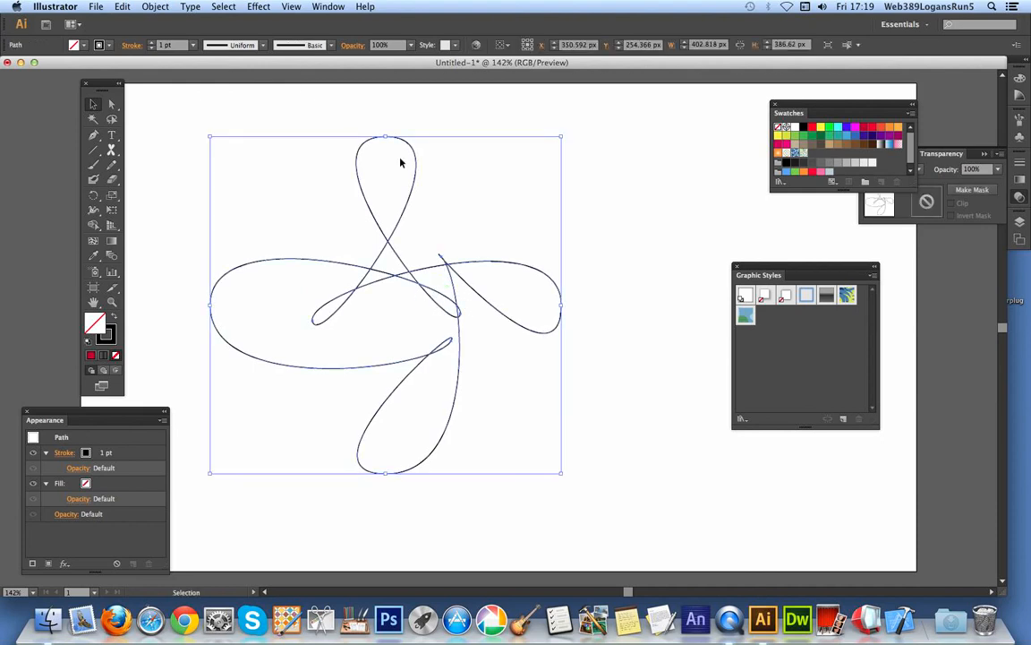
left_click(262, 45)
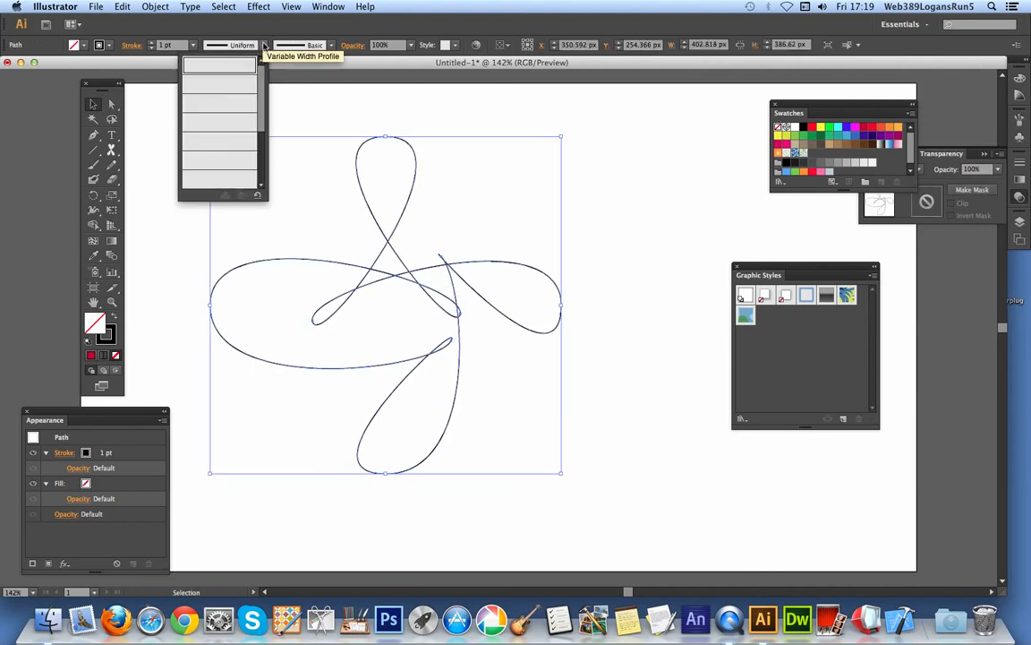
left_click(231, 83)
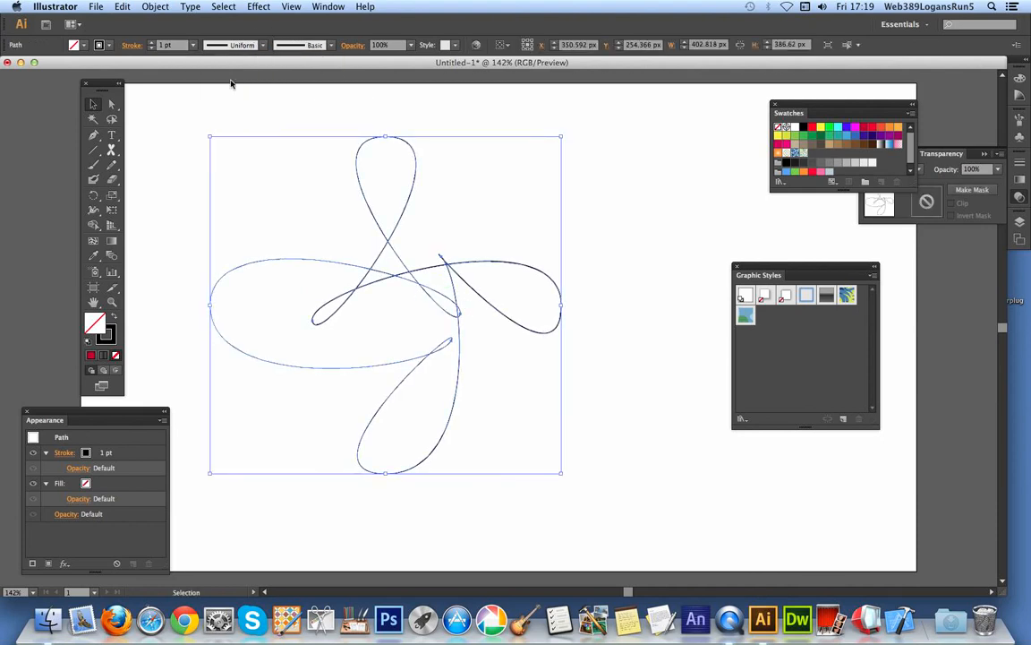
left_click(193, 45)
left_click(208, 207)
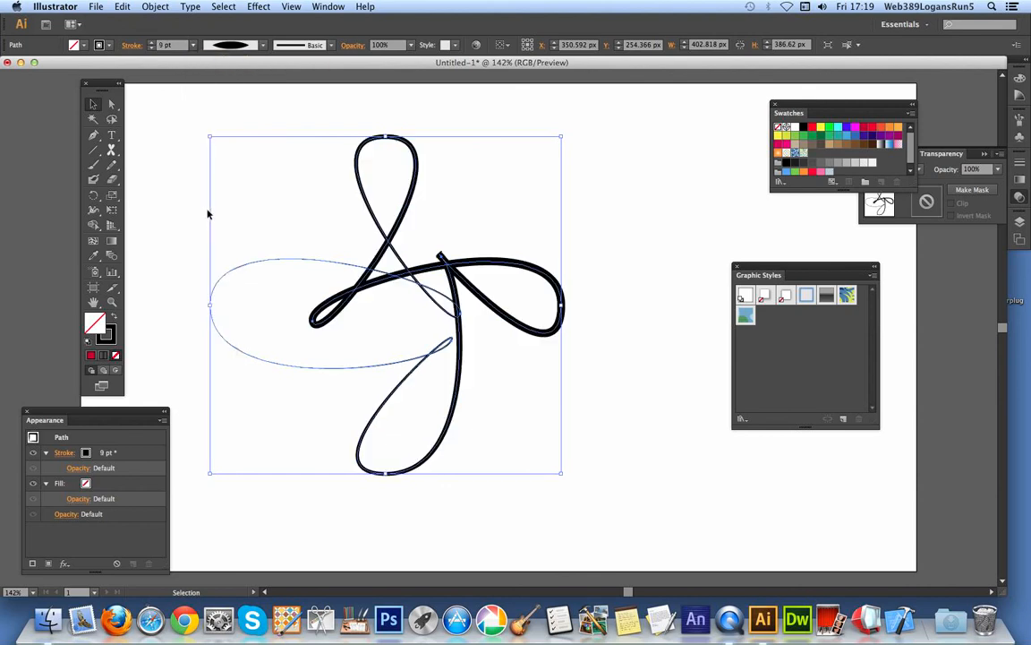
left_click(309, 130)
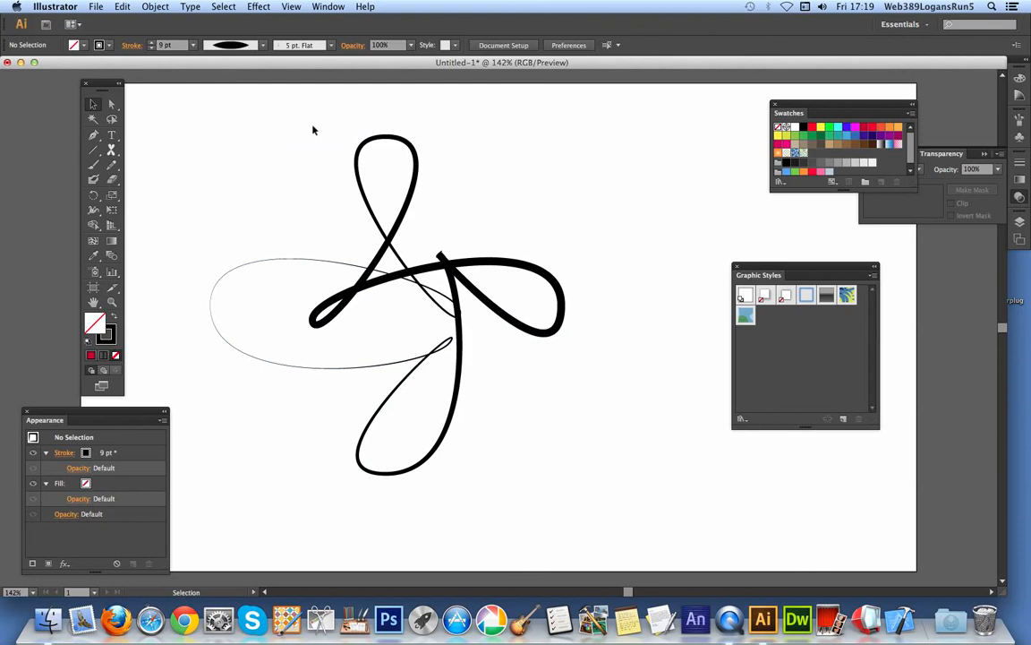
Delete the four-petal shape and draw several sprawling black random shapes across the artboard with the ShapeFX Random Tool.
left_click(400, 223)
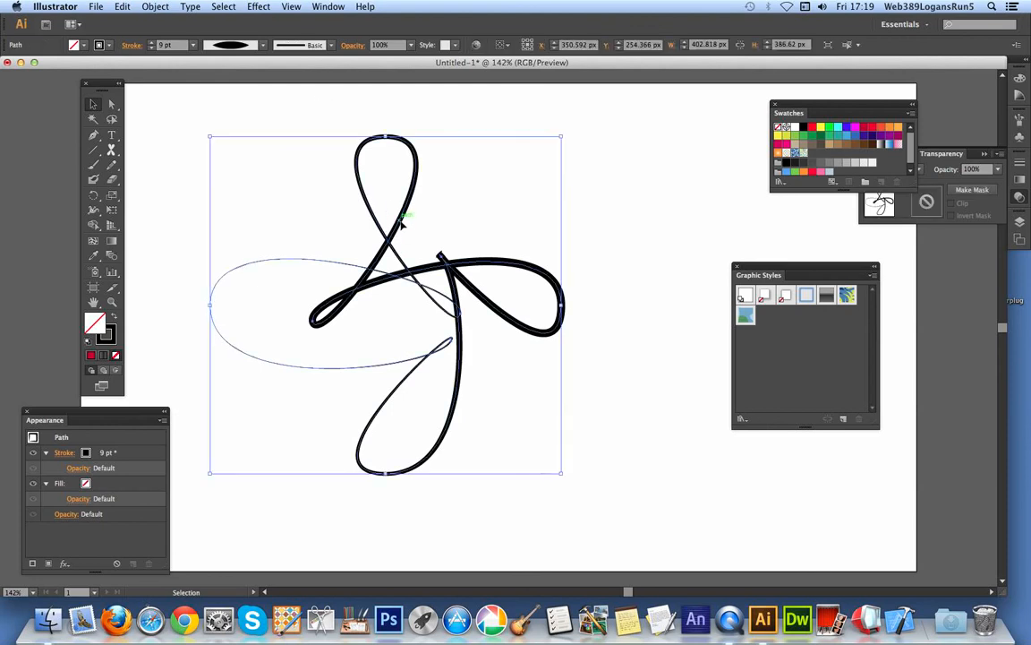
key("Delete")
left_click(111, 148)
left_click_drag(111, 149, 153, 247)
mouse_move(361, 251)
left_mouse_down()
mouse_move(375, 267)
mouse_move(343, 266)
mouse_move(357, 278)
left_mouse_up()
left_click_drag(421, 196, 343, 243)
left_click_drag(277, 281, 259, 233)
Set the stroke color to crimson red and draw several more random shapes over the black ones.
left_click(106, 45)
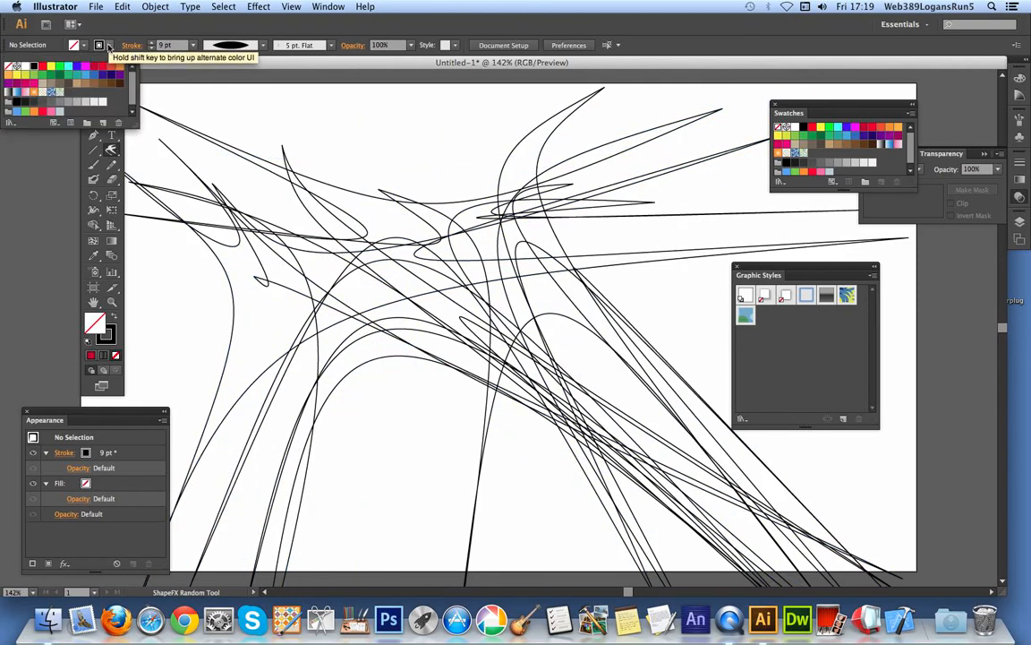
left_click(94, 68)
left_click(464, 361)
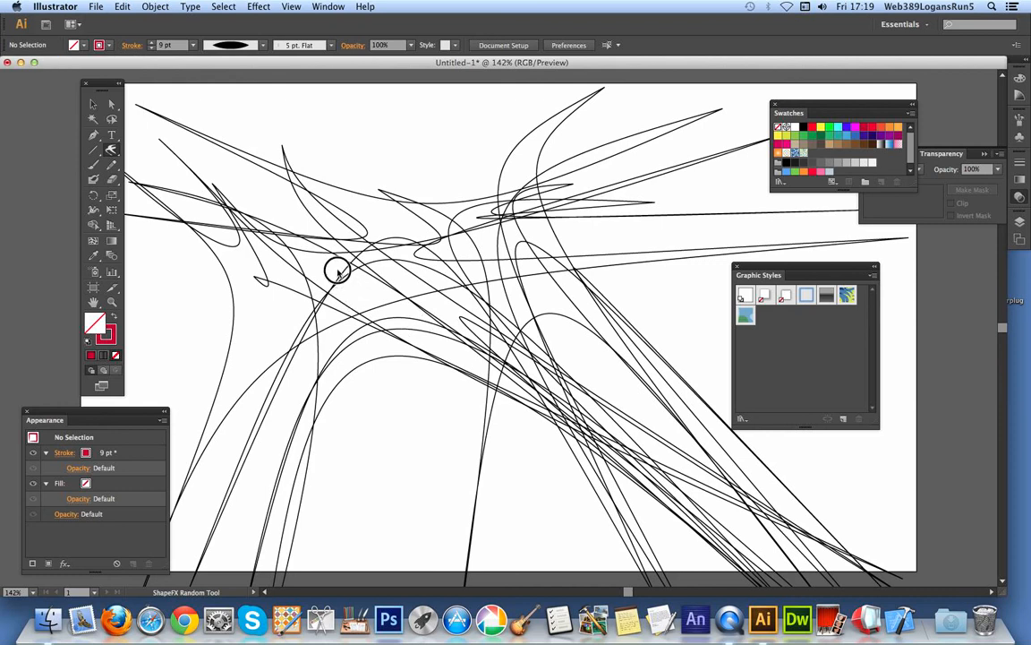
left_click_drag(442, 299, 486, 333)
left_click_drag(368, 362, 240, 395)
left_click_drag(312, 353, 322, 355)
mouse_move(418, 156)
left_mouse_down()
mouse_move(432, 202)
mouse_move(474, 230)
left_mouse_up()
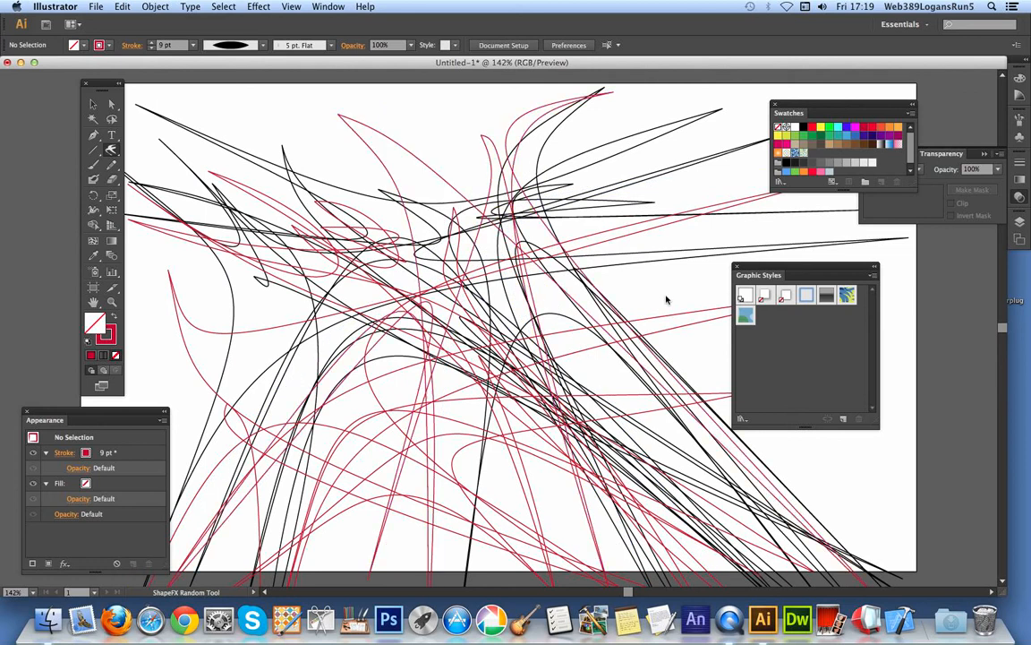
left_click(814, 140)
left_click_drag(452, 147, 401, 158)
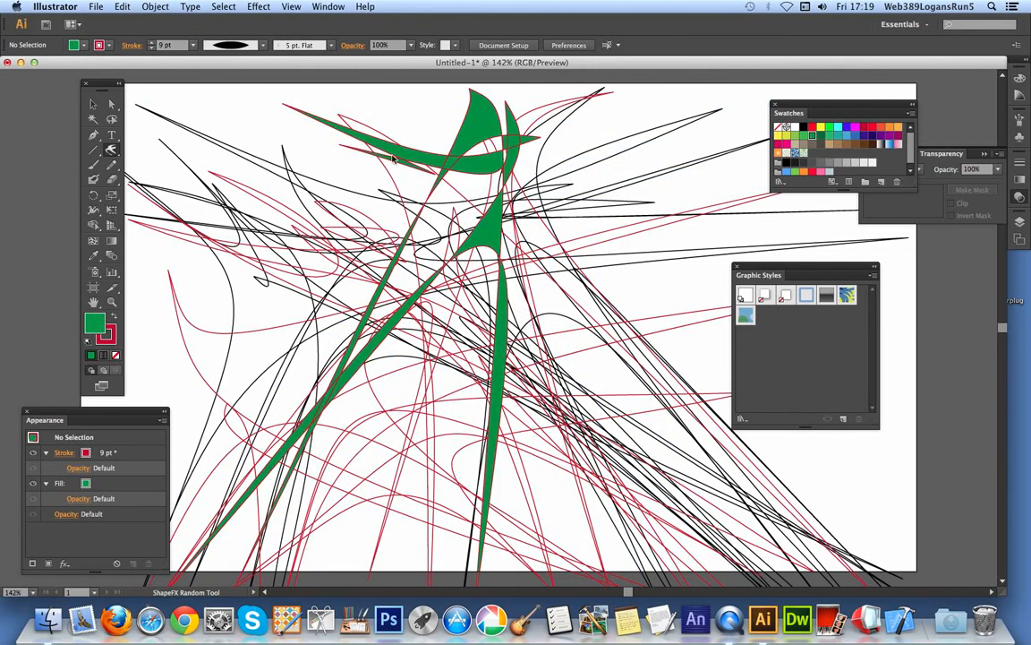
left_click(122, 6)
left_click(126, 17)
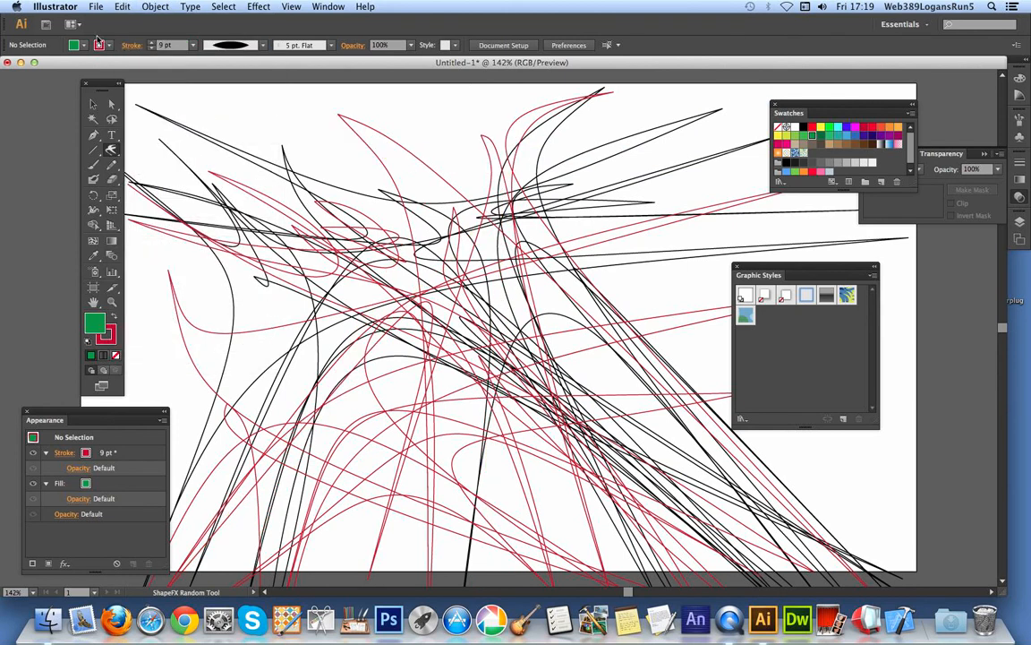
left_click(83, 44)
left_click(8, 67)
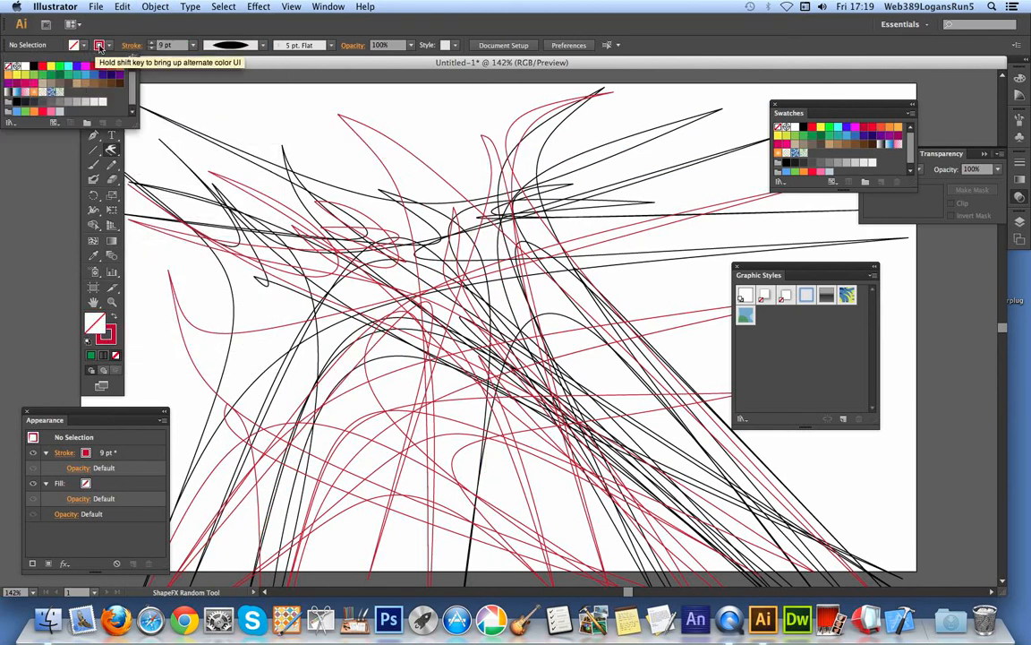
Set the stroke color to bright green and draw more unfilled random shapes across the upper artboard.
left_click(99, 44)
left_click(60, 67)
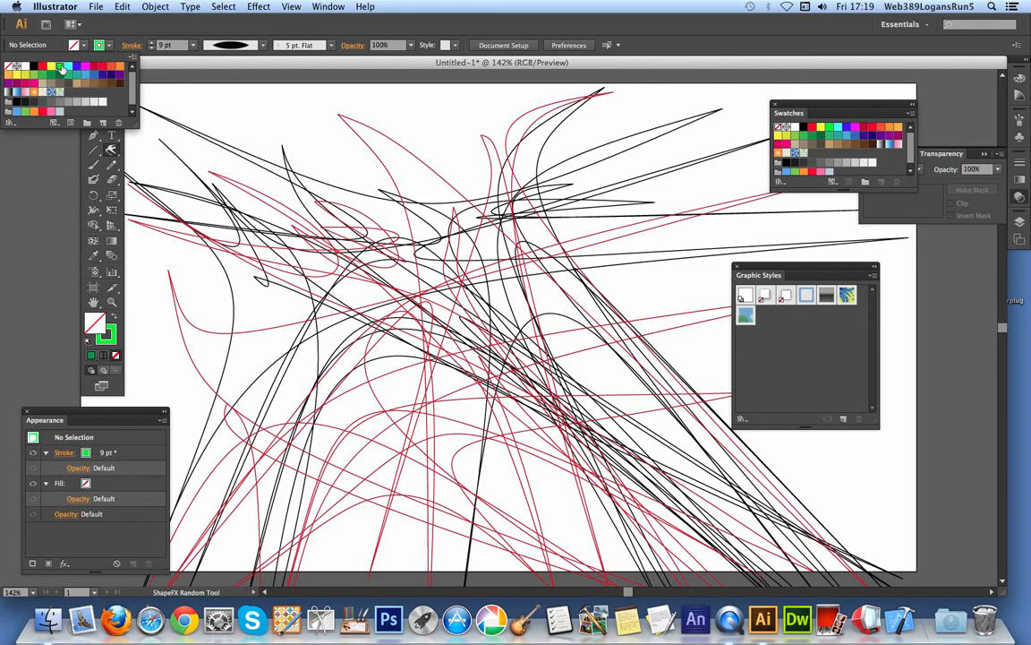
mouse_move(414, 220)
left_mouse_down()
mouse_move(338, 221)
mouse_move(368, 218)
mouse_move(351, 213)
mouse_move(368, 193)
mouse_move(329, 219)
mouse_move(347, 208)
left_mouse_up()
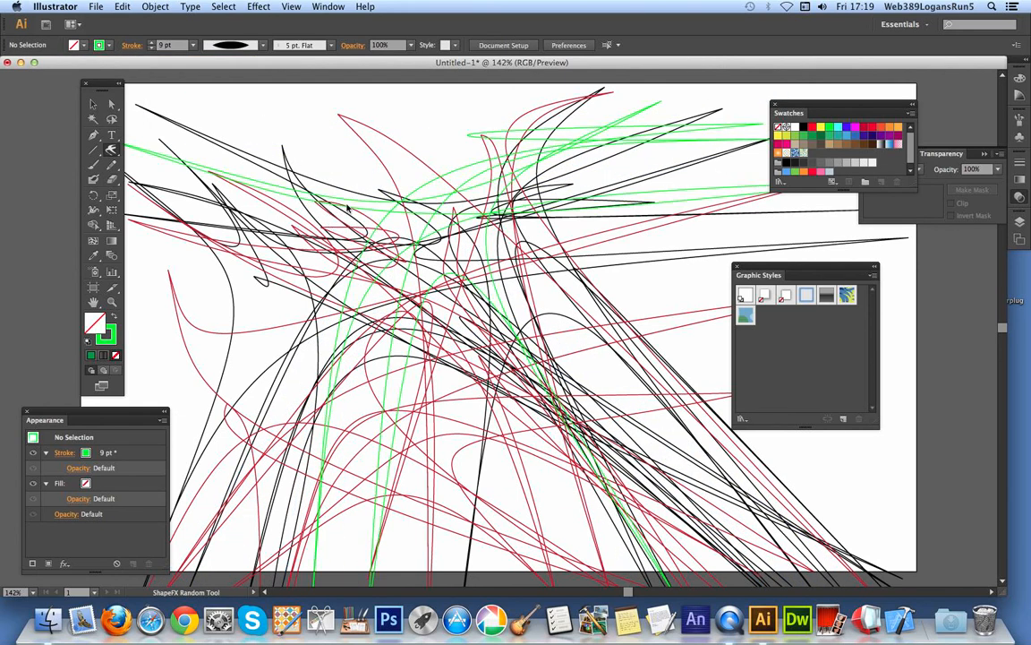
left_click_drag(340, 166, 376, 215)
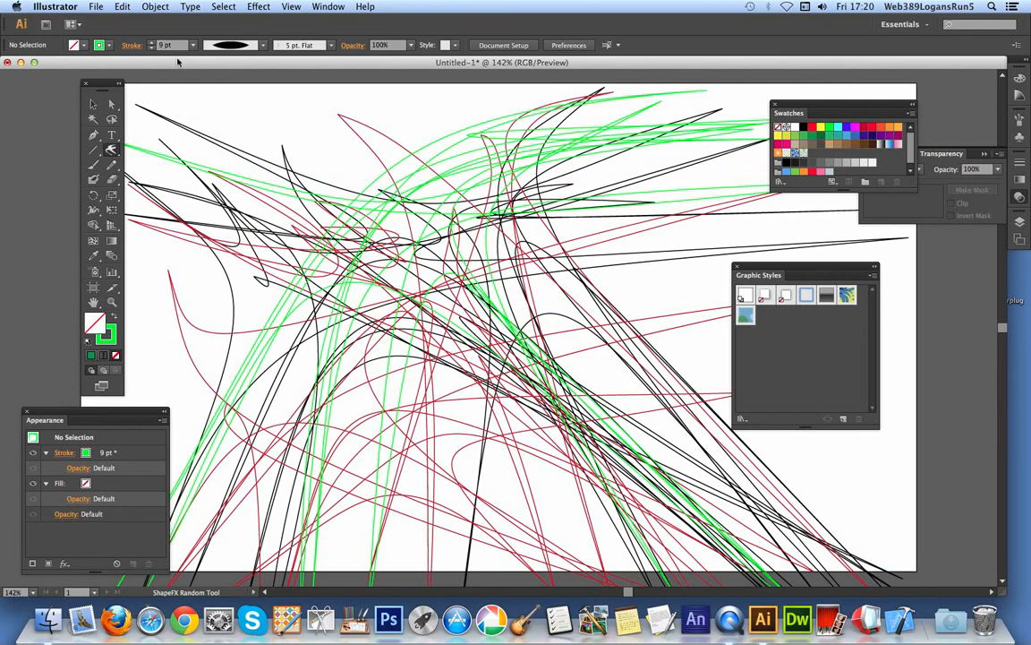
Set the stroke weight of all the random shapes to 8 pt and deselect them.
left_click(223, 7)
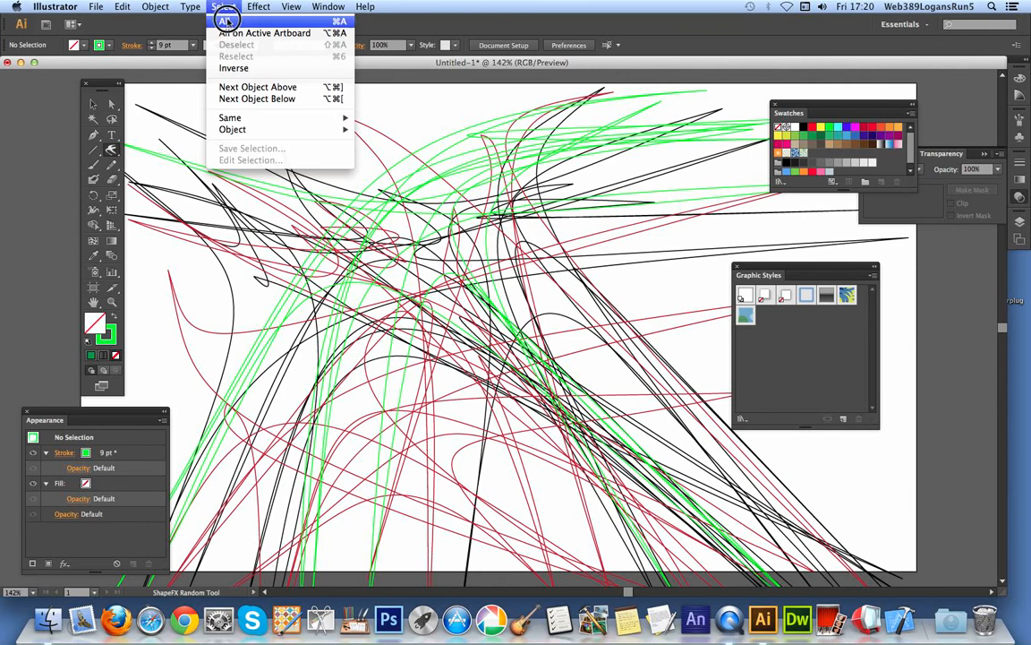
left_click(228, 20)
left_click(194, 46)
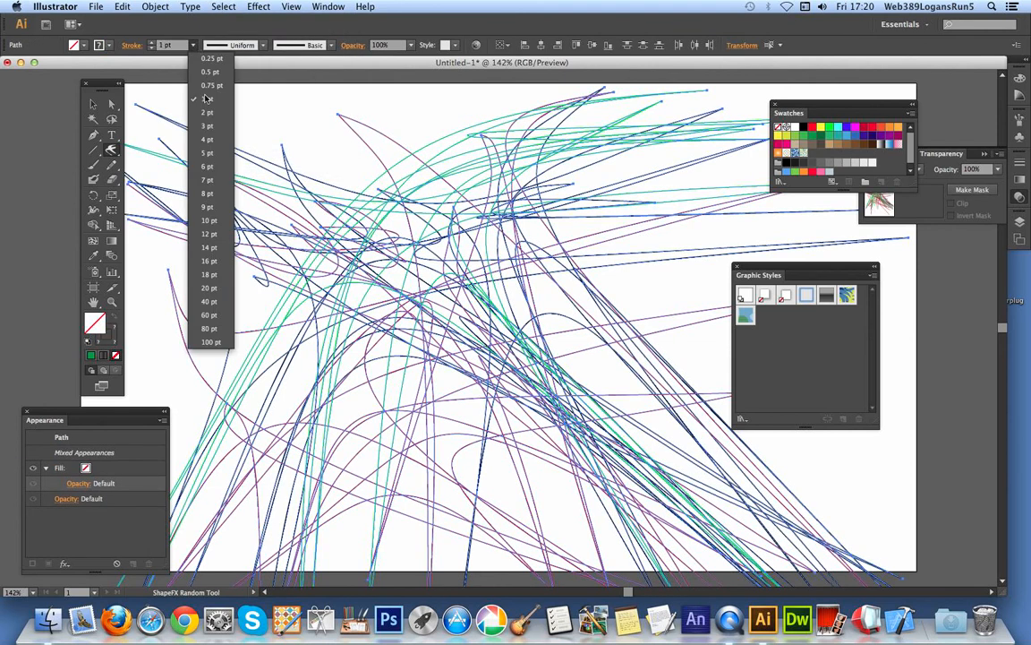
left_click(192, 186)
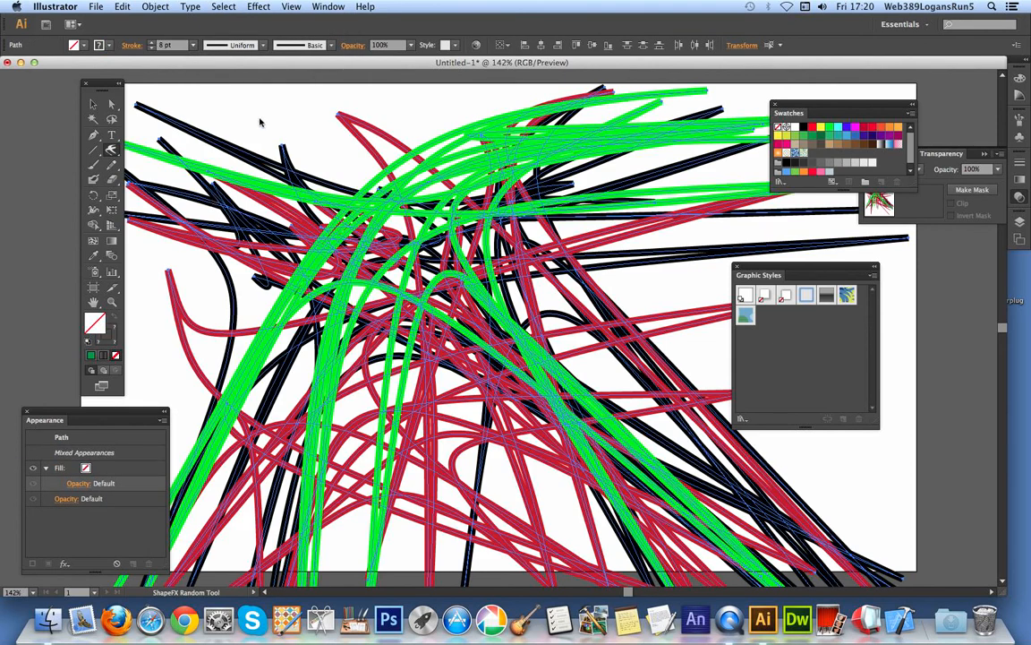
key("v")
left_click(166, 101)
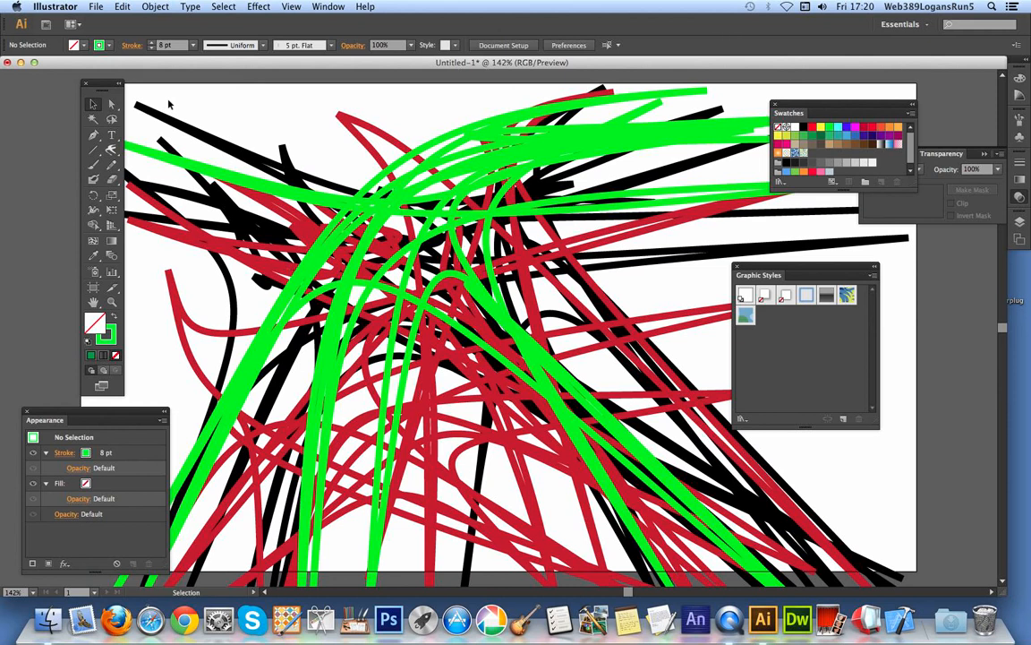
Draw three green curvy shapes above the random lines with the ShapeFX Point Tool and select the last one, about 117 by 108 px.
left_click_drag(112, 149, 166, 287)
left_click_drag(266, 126, 282, 180)
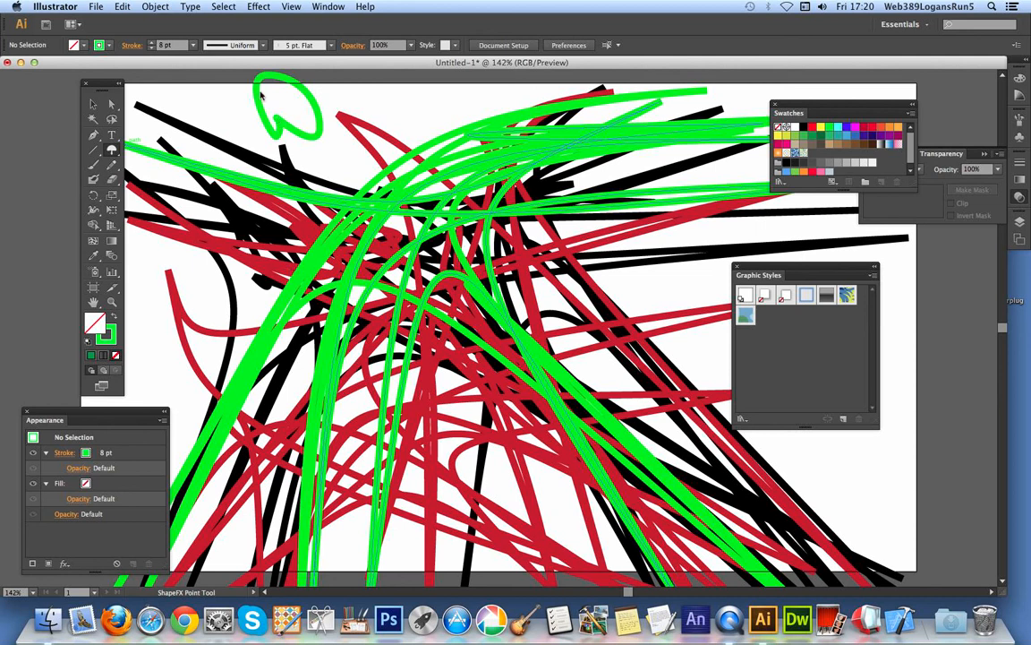
left_click_drag(279, 125, 217, 145)
mouse_move(375, 181)
left_mouse_down()
mouse_move(336, 173)
mouse_move(289, 205)
mouse_move(298, 193)
left_mouse_up()
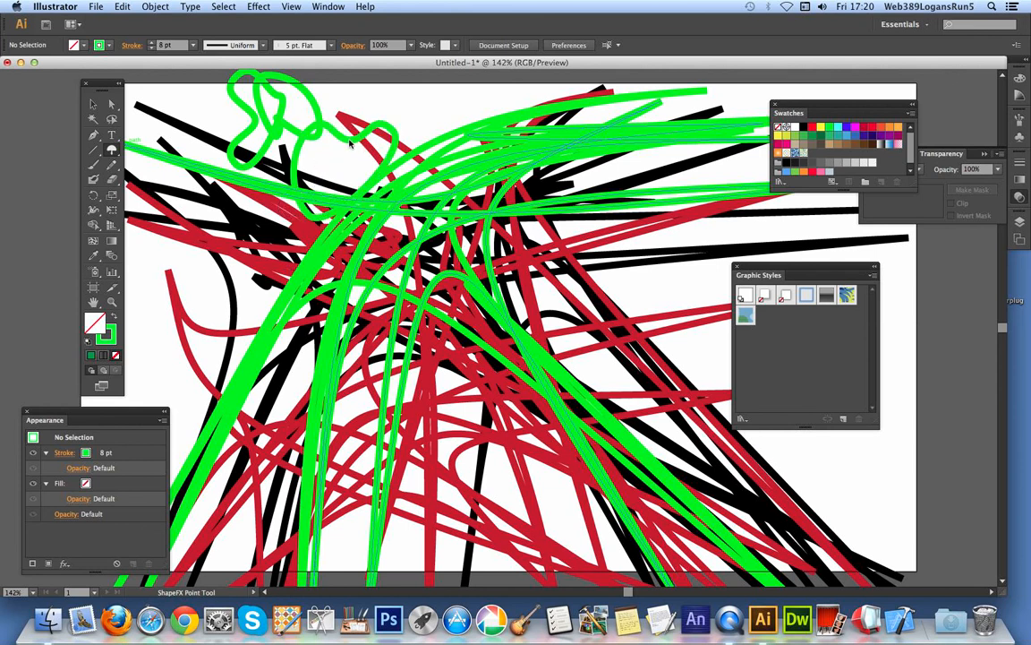
left_click(93, 103)
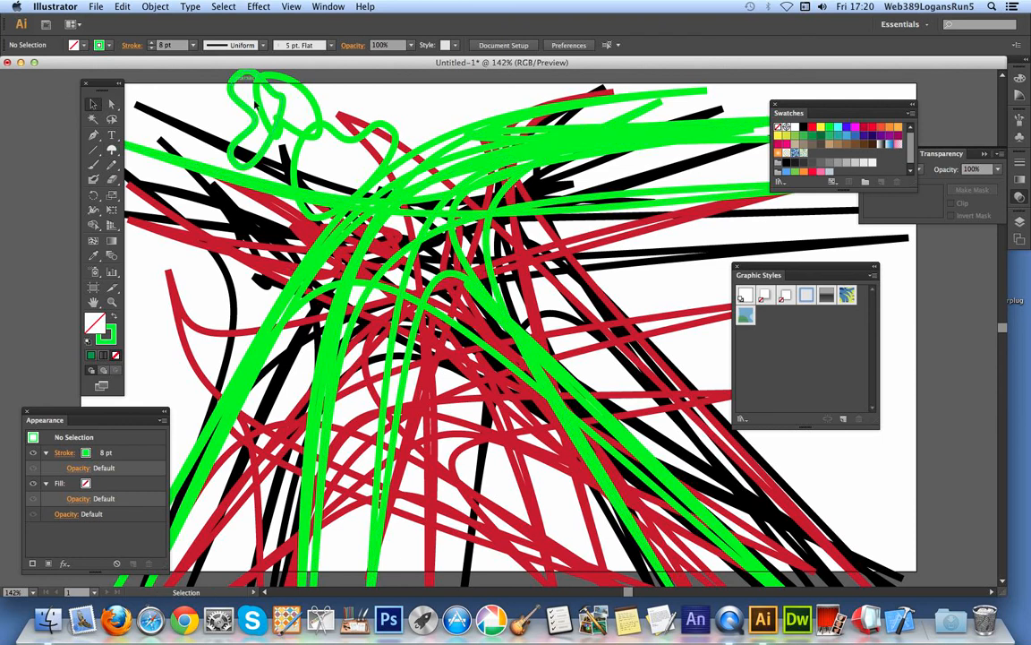
left_click(345, 141)
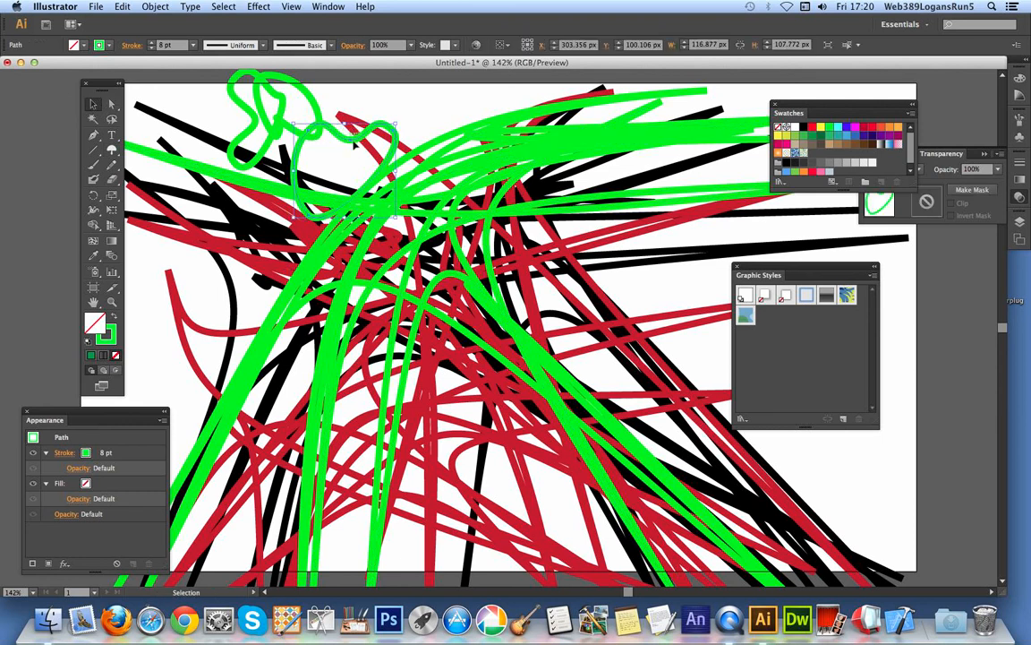